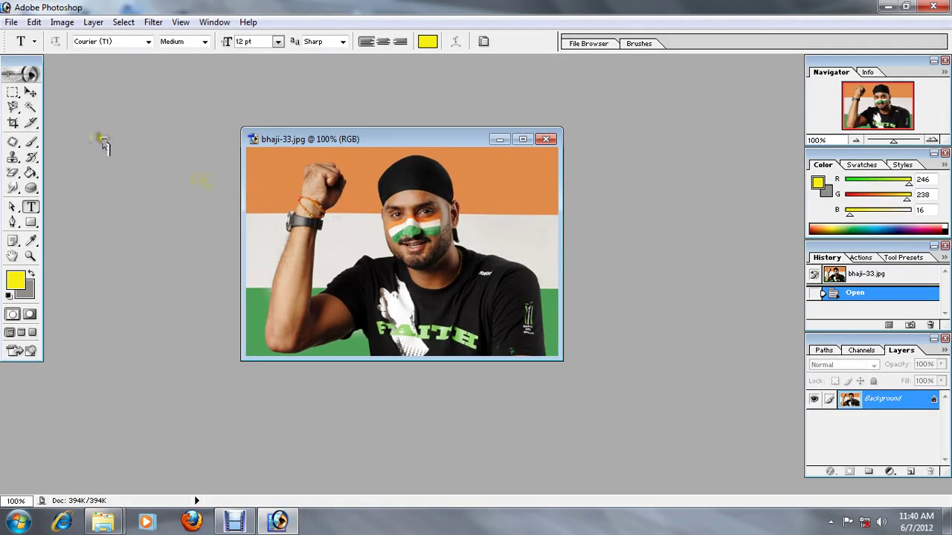
Step: Switch to the Horizontal Type Tool, set to Courier 12 pt in yellow
left_click(28, 208)
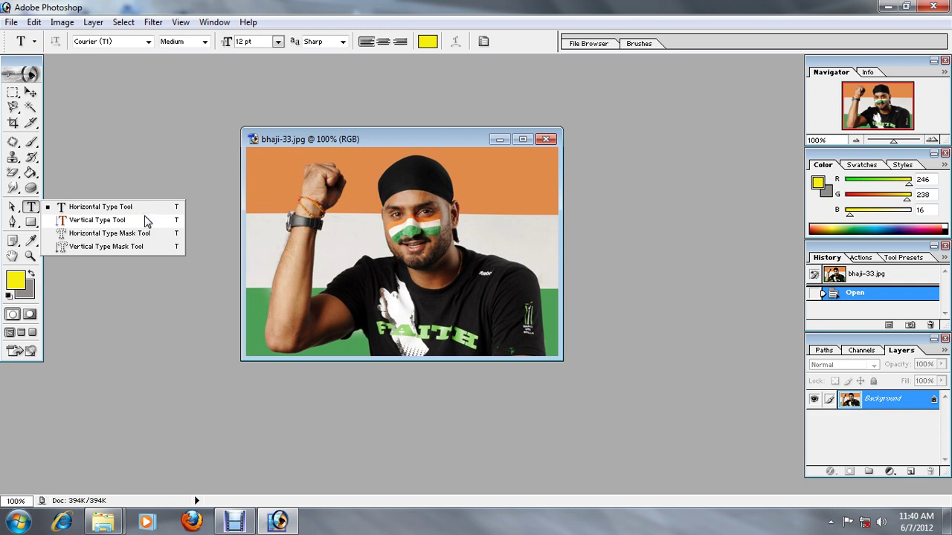
left_click(125, 250)
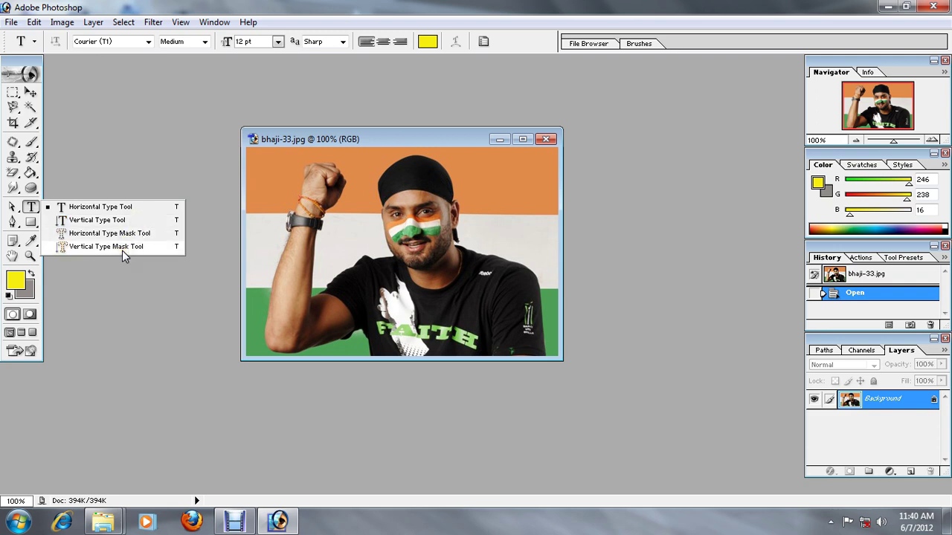
left_click(143, 210)
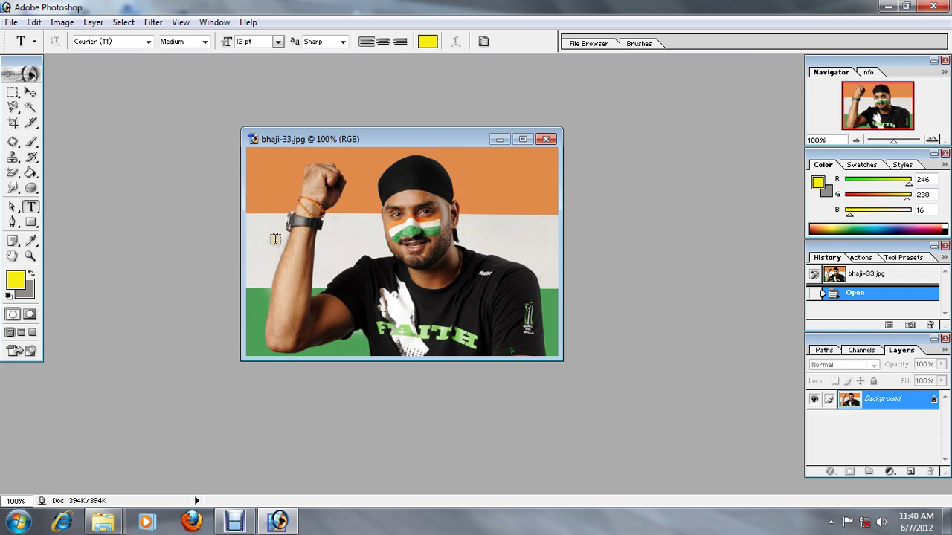
Step: Type 'naresh' at the top right of the orange band and select it
left_click(467, 180)
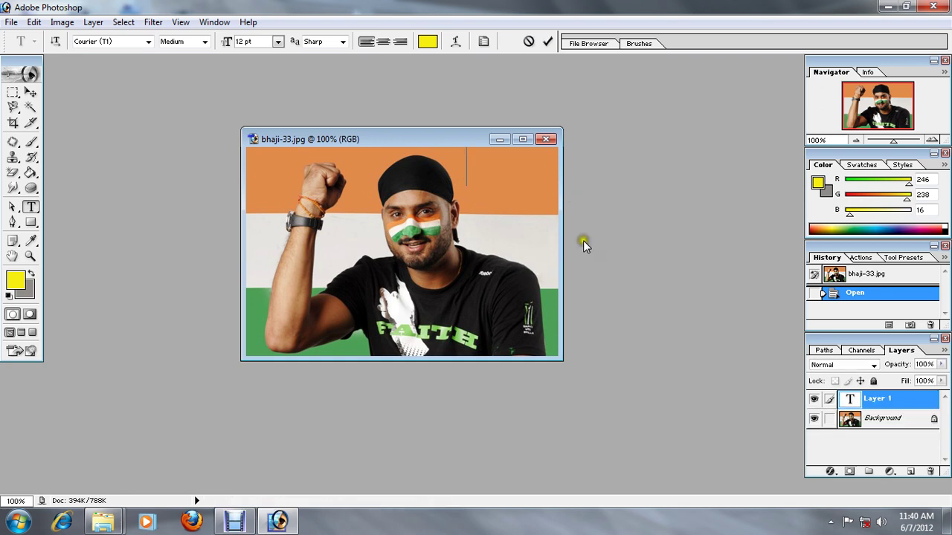
type("n")
type("ar")
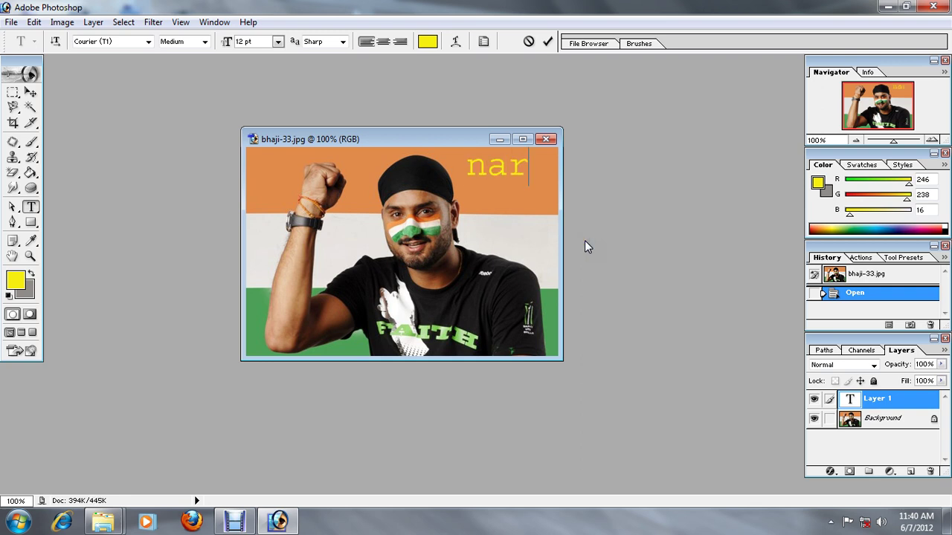
type("es")
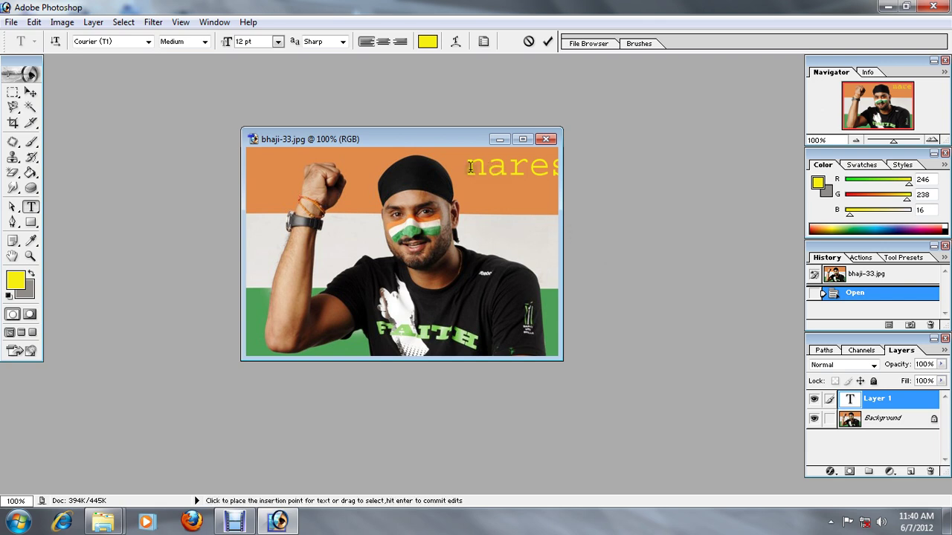
mouse_move(470, 167)
left_mouse_down()
mouse_move(484, 178)
mouse_move(599, 170)
left_mouse_up()
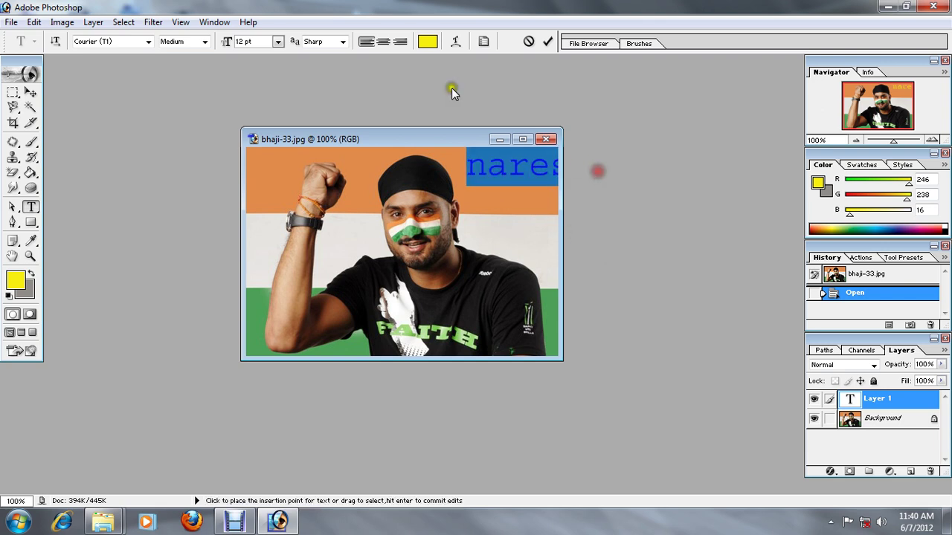
Step: Shrink the naresh text to 8 pt, stepping through 10 and 9 pt
left_click(277, 47)
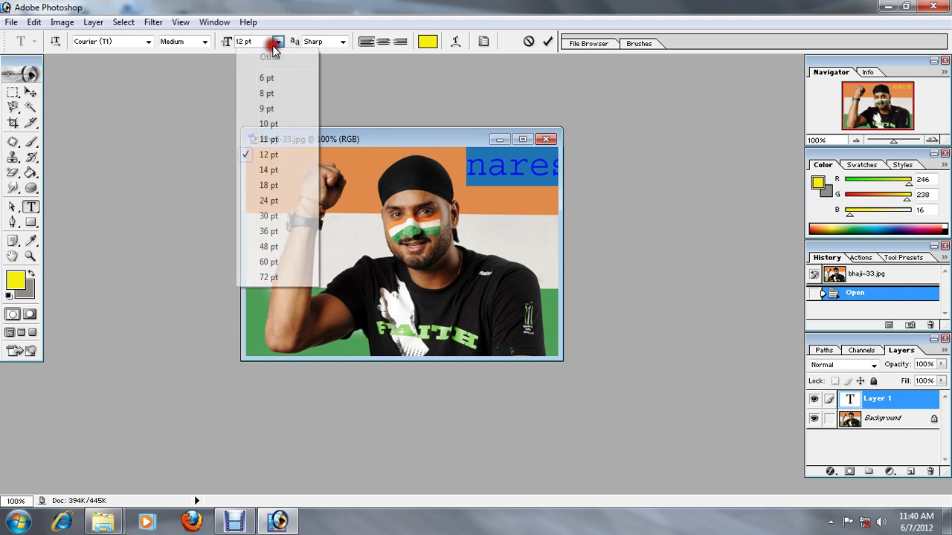
left_click(269, 124)
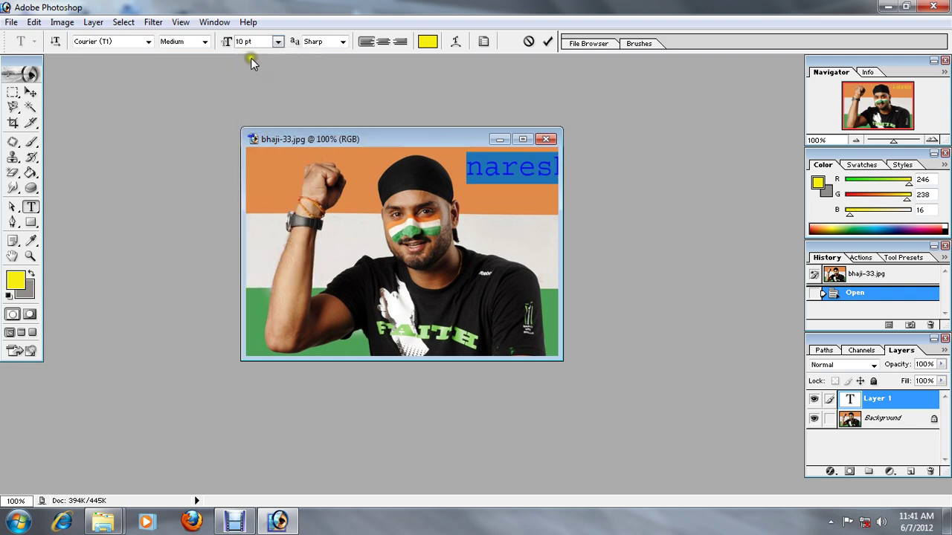
left_click(276, 42)
left_click(272, 107)
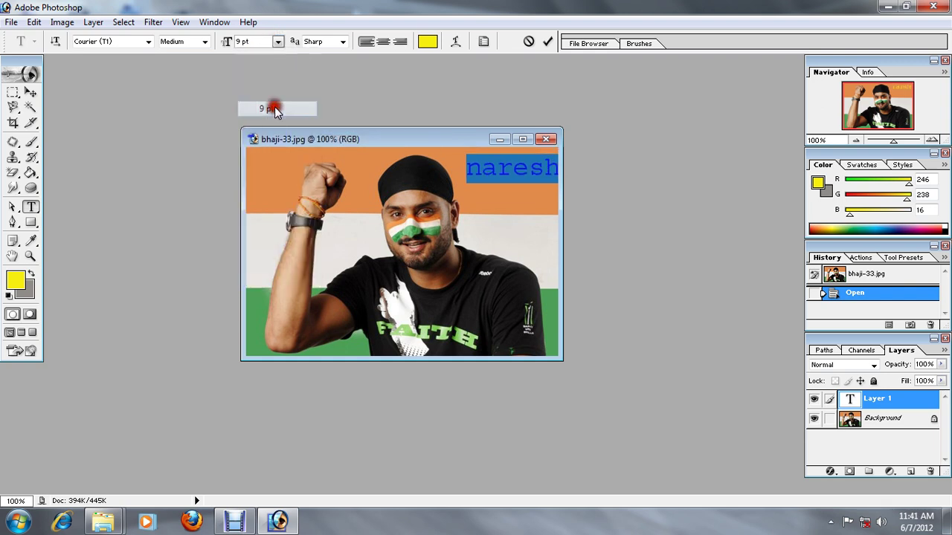
left_click(276, 43)
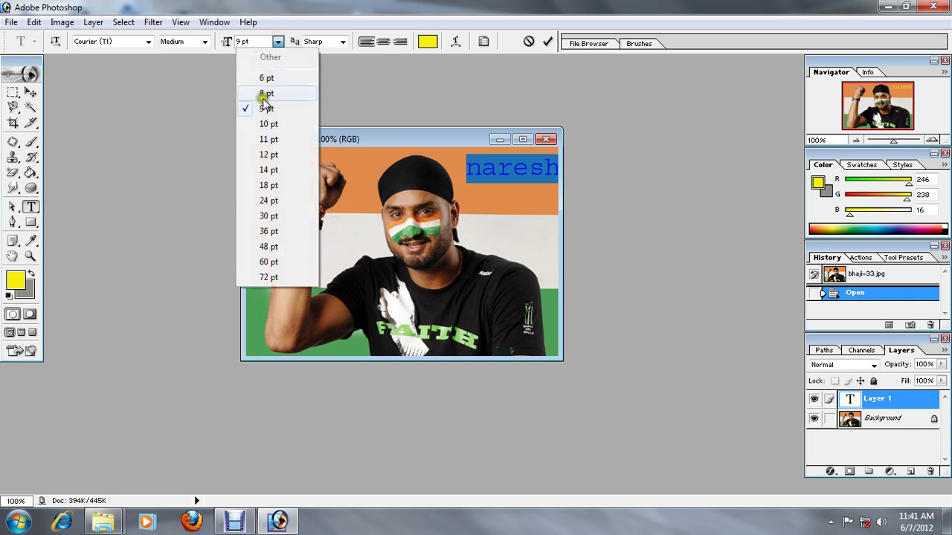
left_click(264, 95)
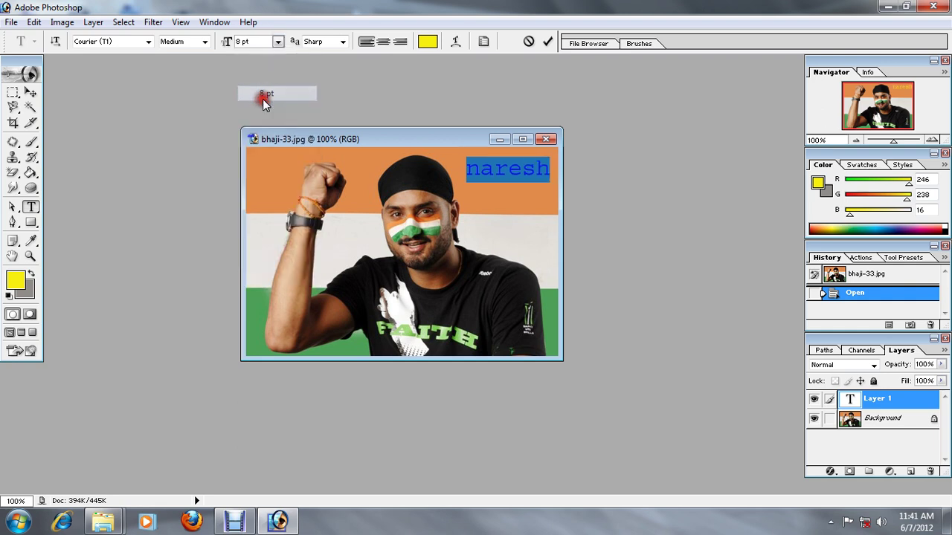
left_click(548, 173)
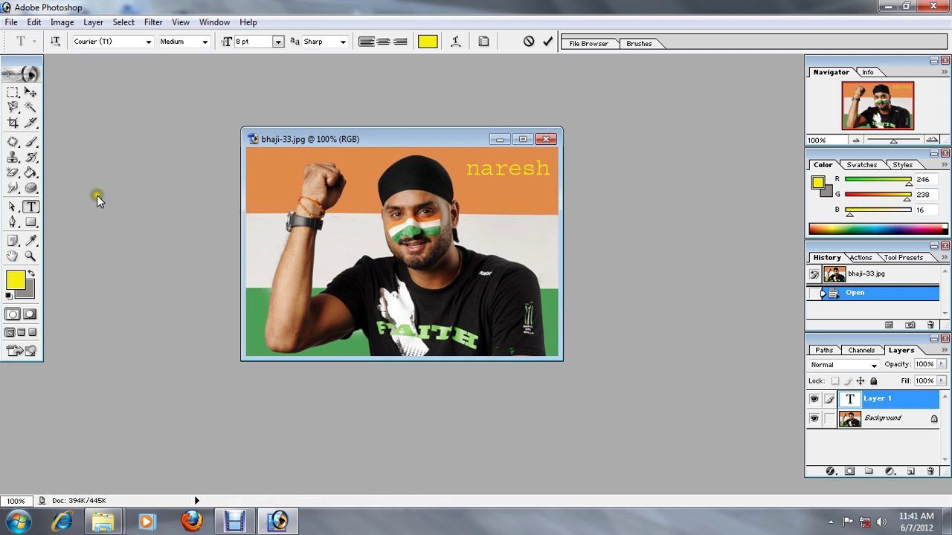
left_click(30, 207)
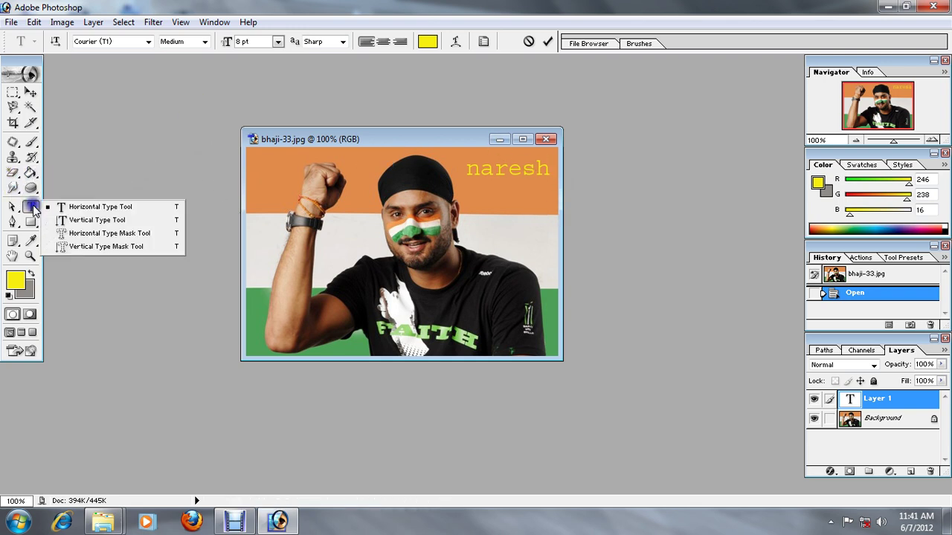
Step: Start a Vertical Type Mask with the letter 'n' at the photo's upper left
left_click(78, 248)
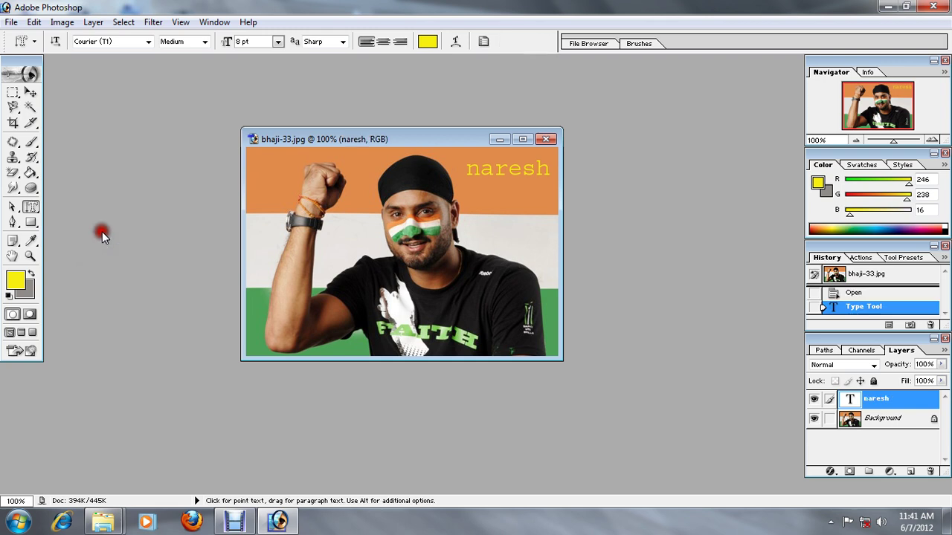
left_click(276, 184)
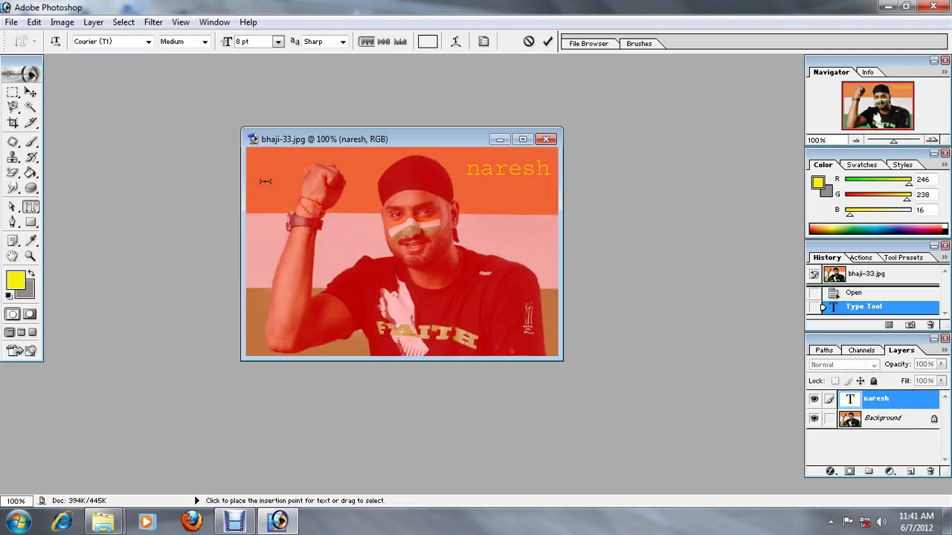
type("n")
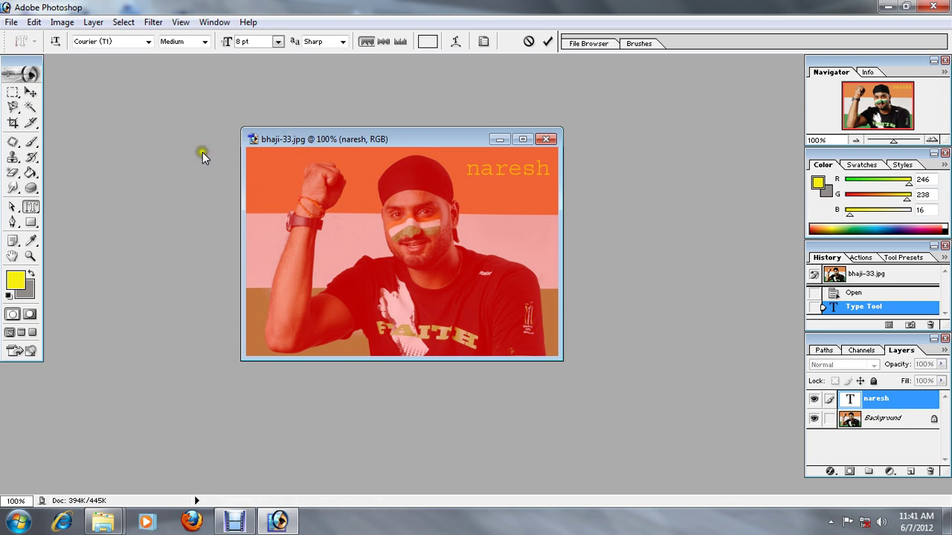
Step: Discard the unfinished text mask while keeping bhaji-33.jpg open
left_click(546, 139)
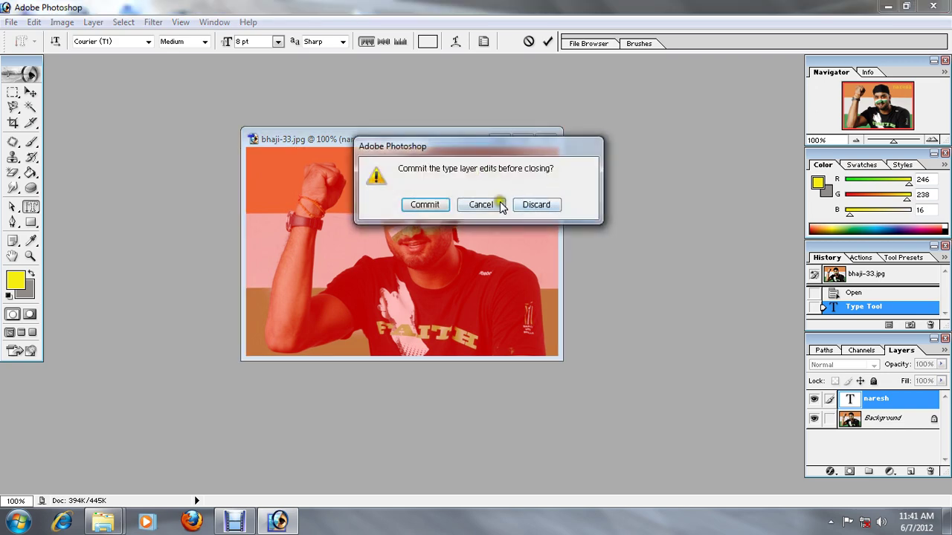
left_click(540, 206)
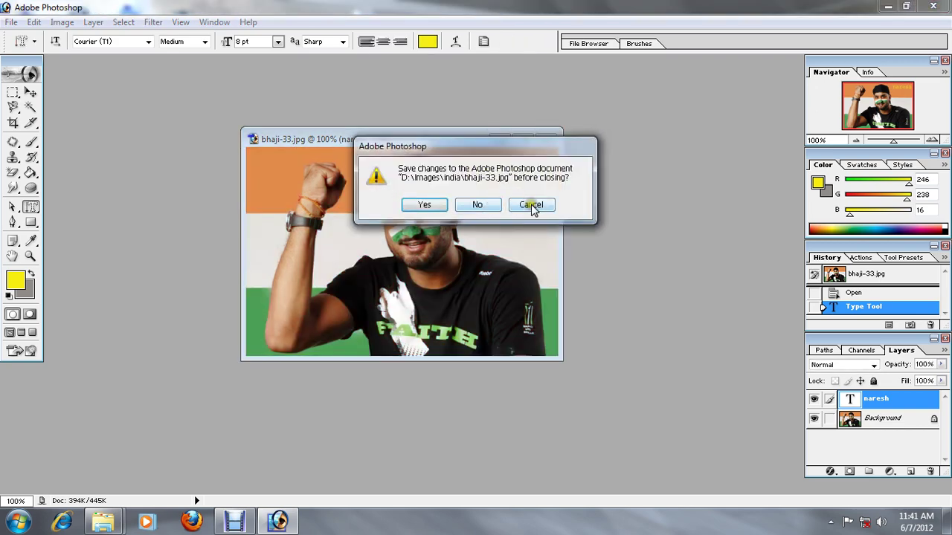
left_click(532, 206)
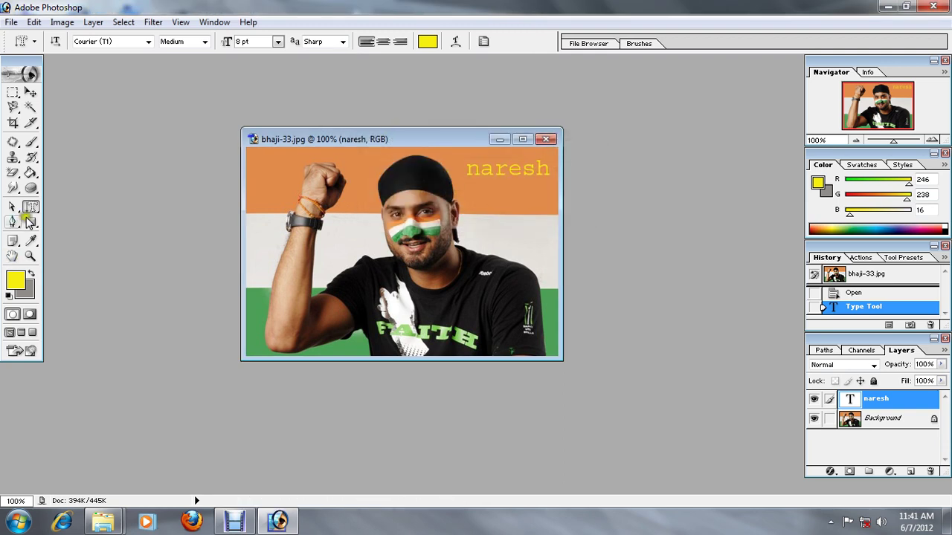
Step: Type 'naresh' vertically near the photo's left edge and select it
left_click_drag(30, 207, 75, 225)
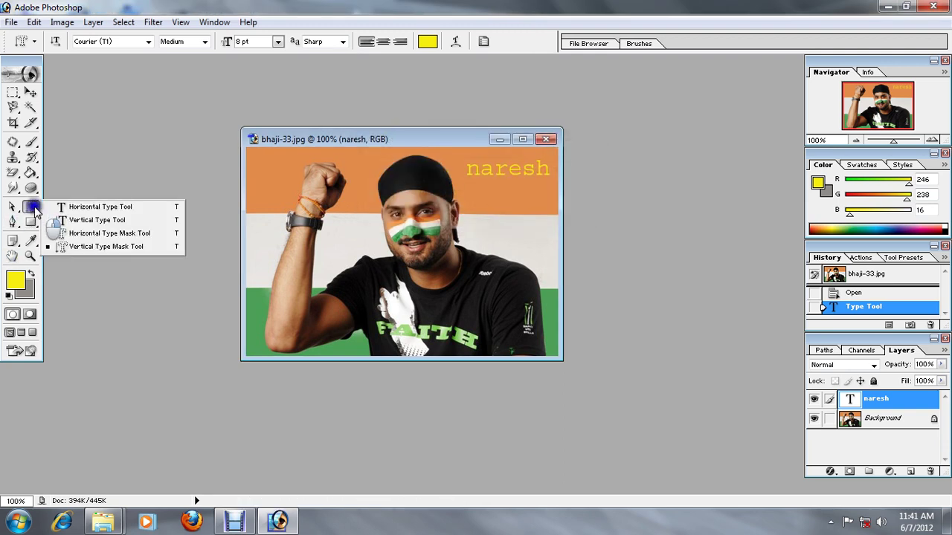
left_click(75, 221)
left_click(267, 186)
type("naresh")
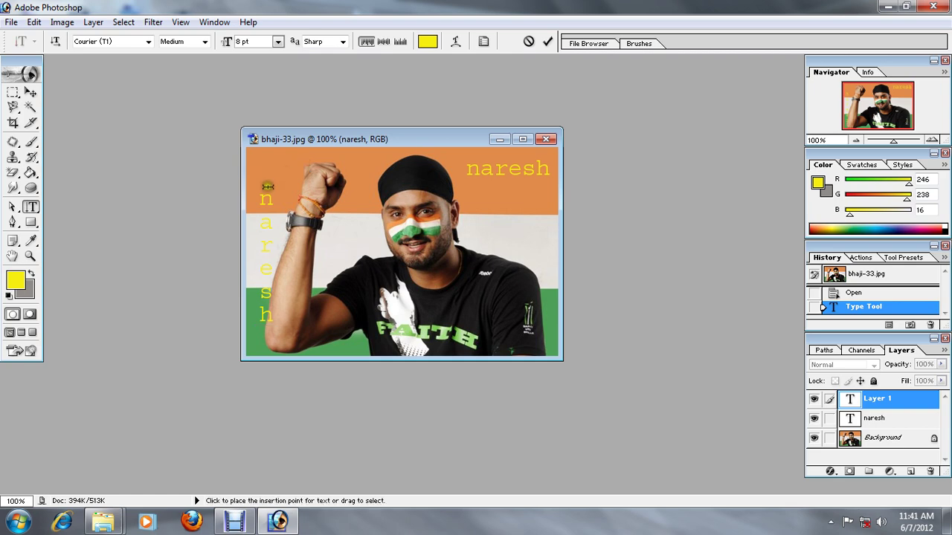
left_click_drag(266, 187, 273, 390)
Step: Colour the vertical naresh text blue and commit it
left_click(428, 41)
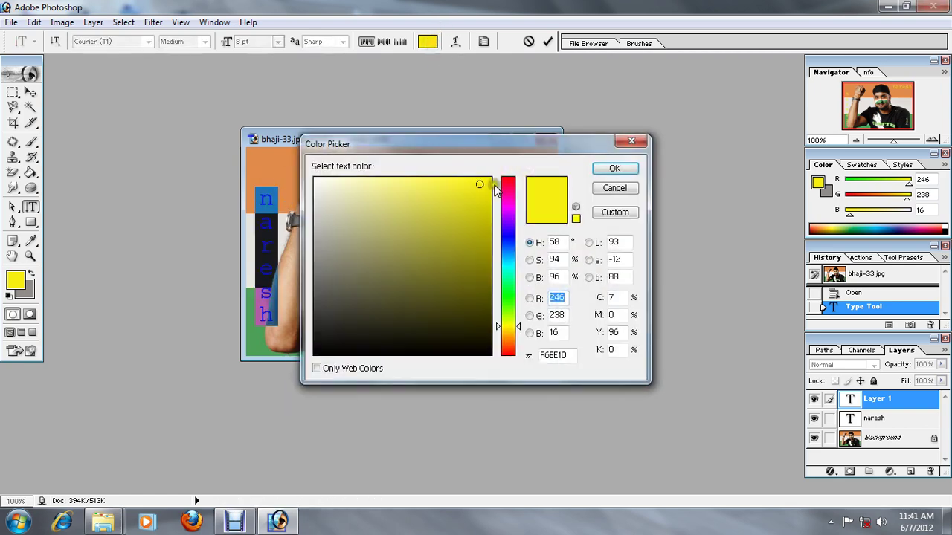
left_click(507, 243)
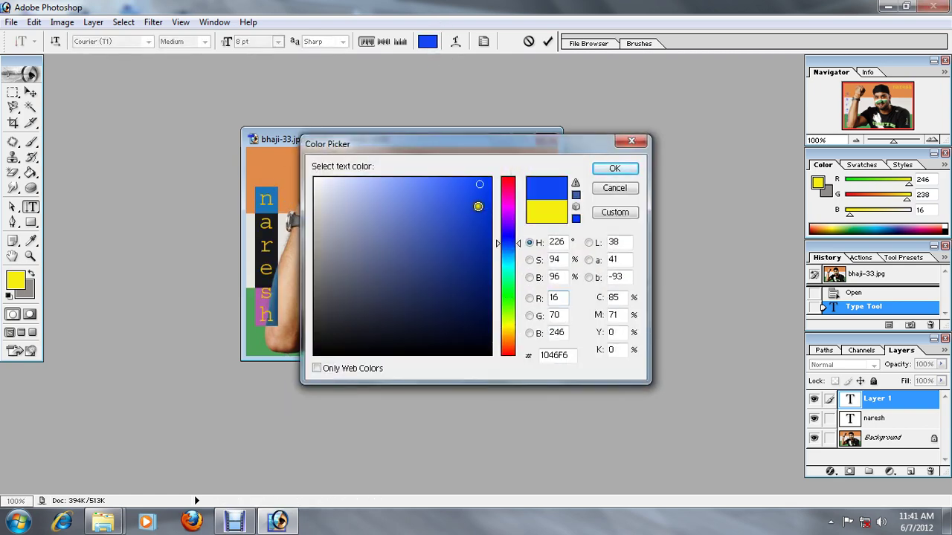
left_click(614, 168)
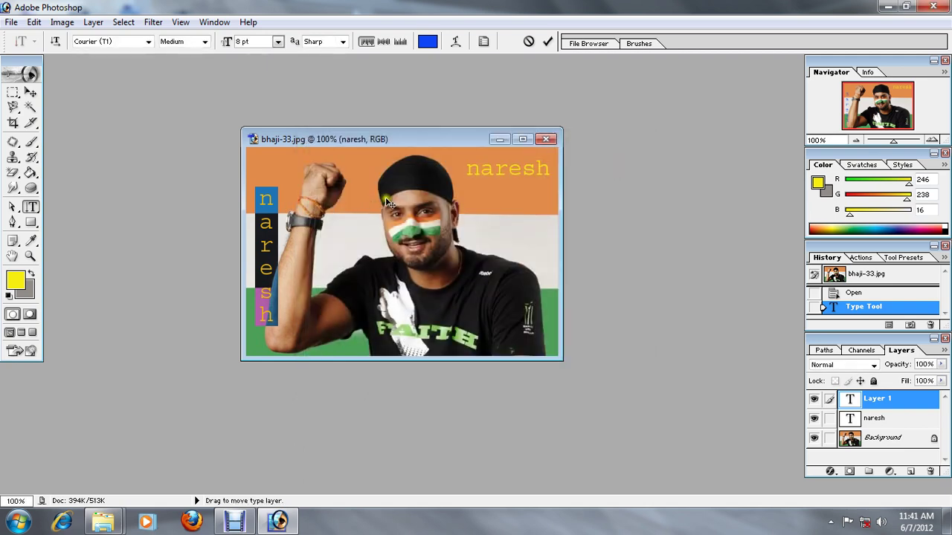
left_click(283, 235)
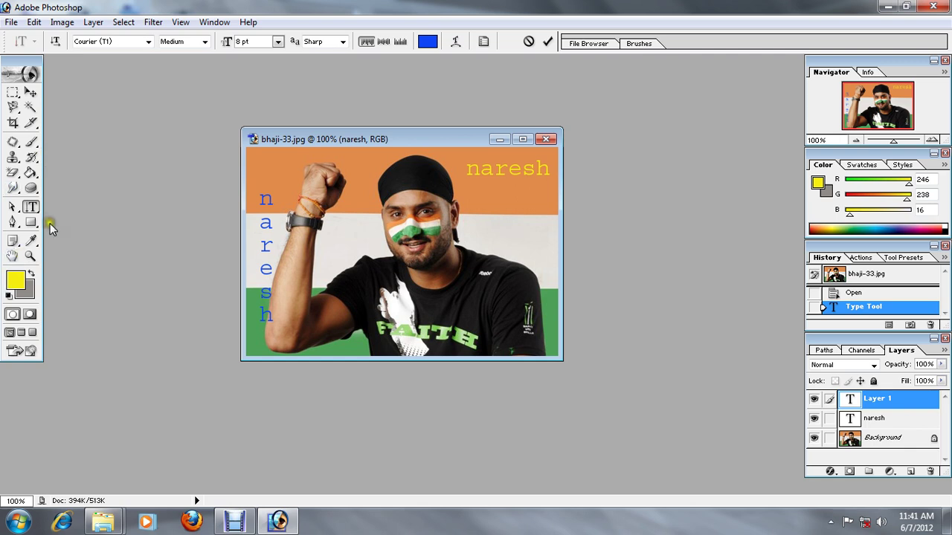
left_click(13, 222)
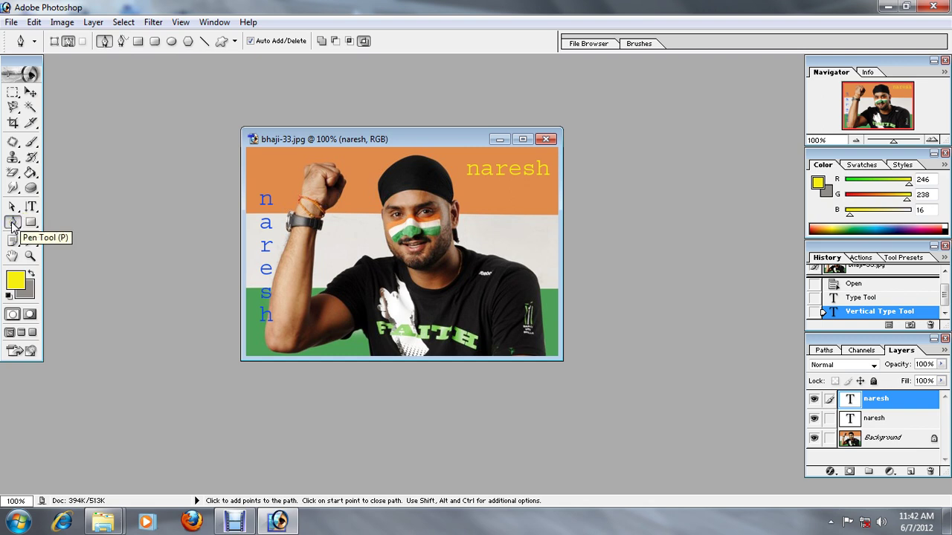
Step: Close bhaji-33.jpg without saving its text changes
left_click(12, 225)
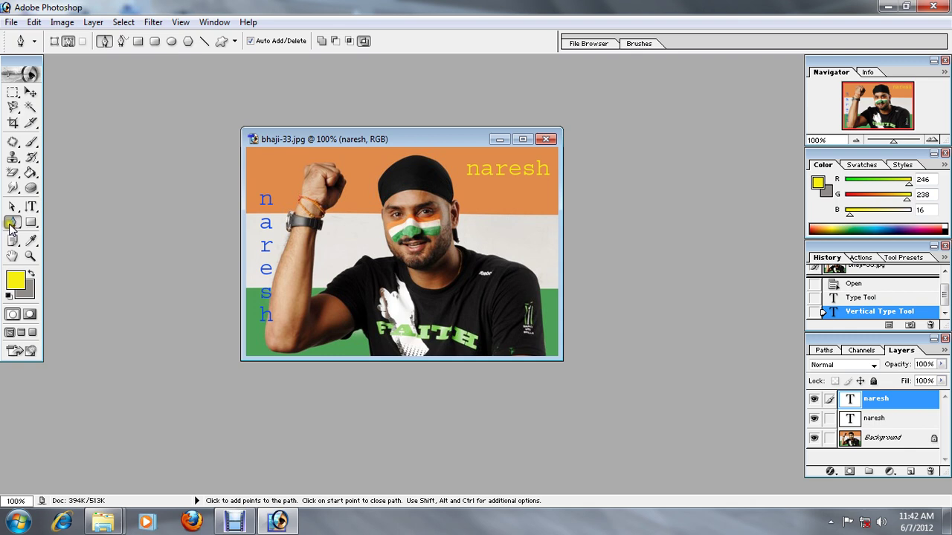
left_click(15, 225)
left_click(13, 224)
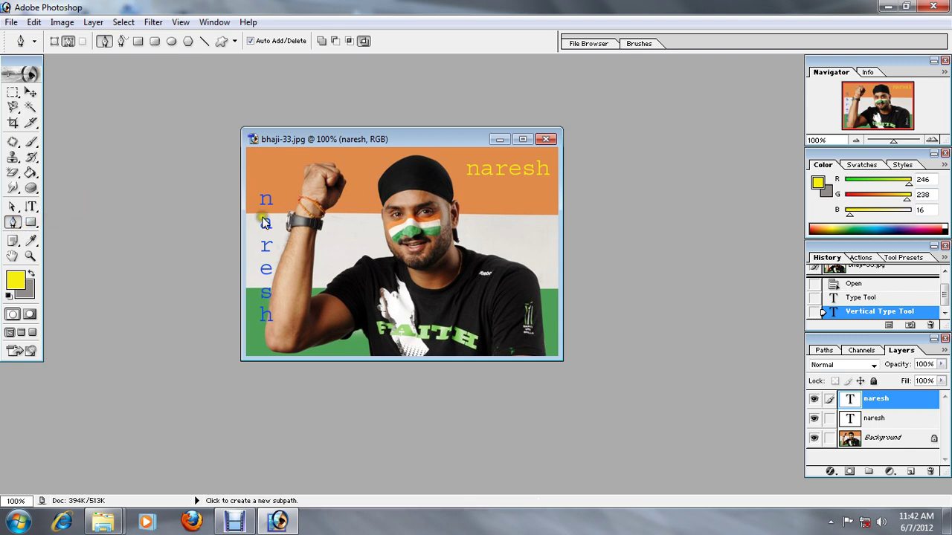
left_click(545, 139)
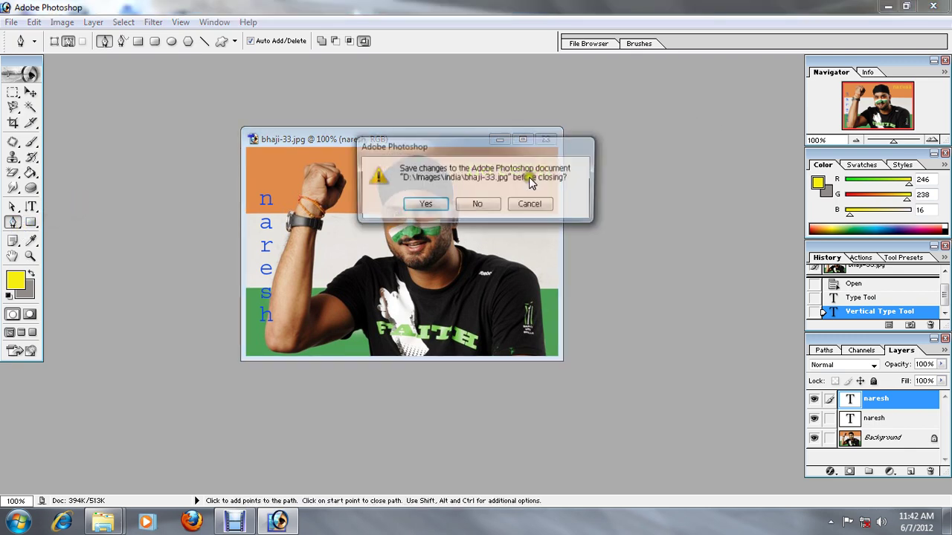
left_click(478, 206)
Step: Reopen bhaji-33.jpg and move its window toward the workspace centre
double_click(436, 156)
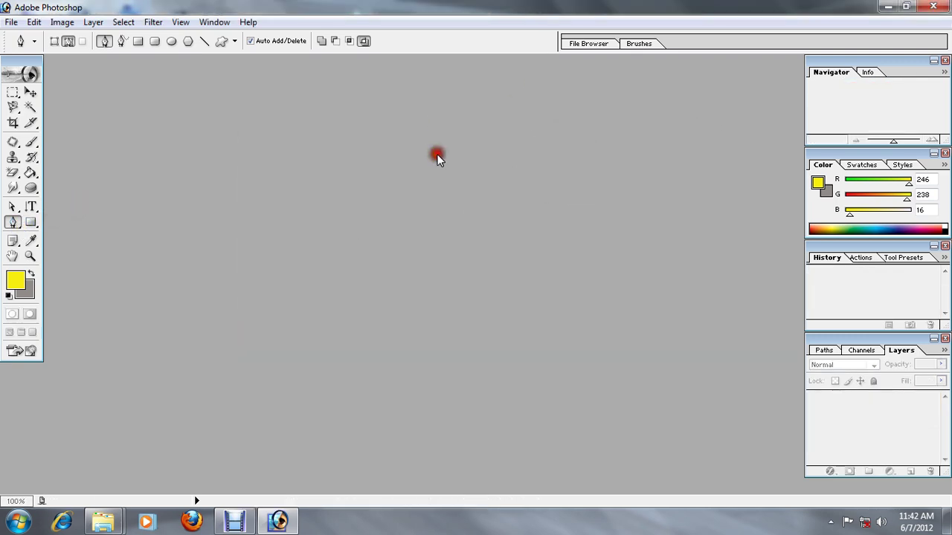
mouse_move(531, 130)
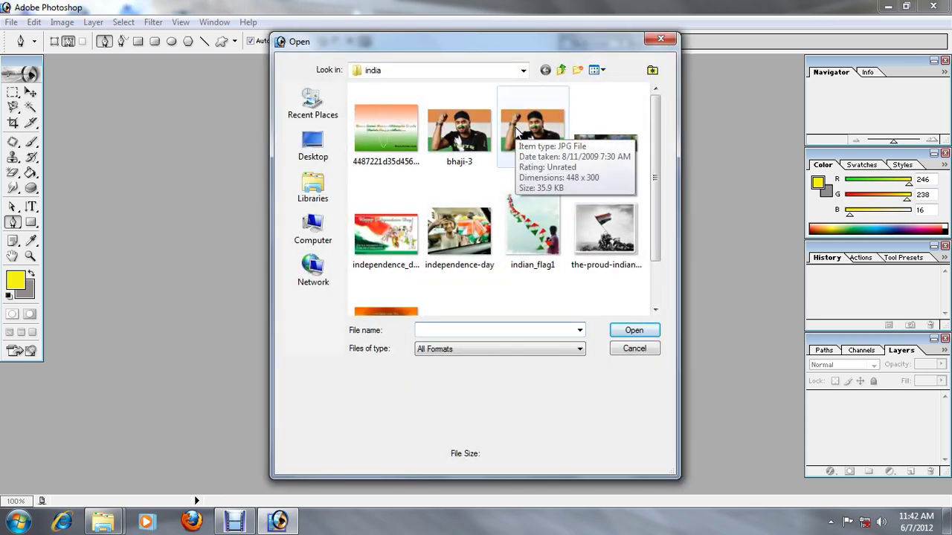
double_click(519, 131)
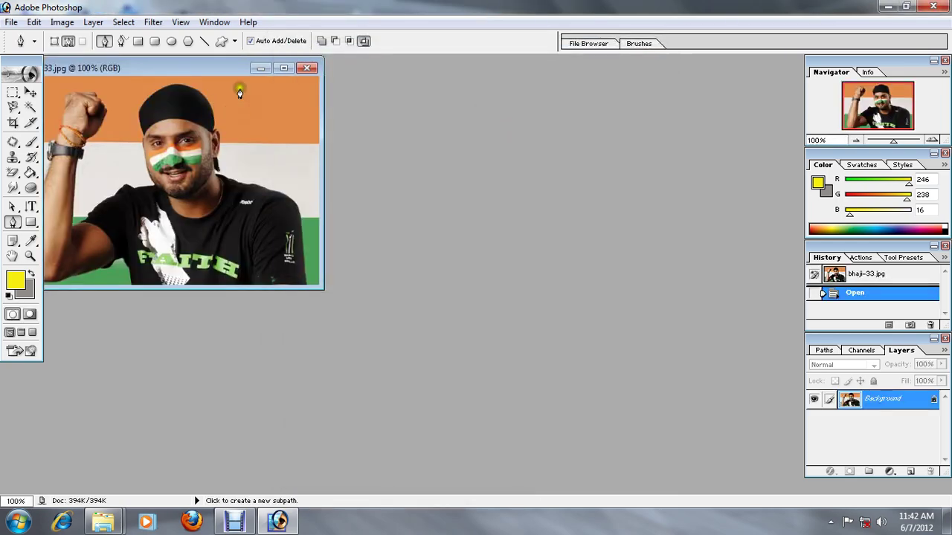
left_click_drag(219, 70, 411, 92)
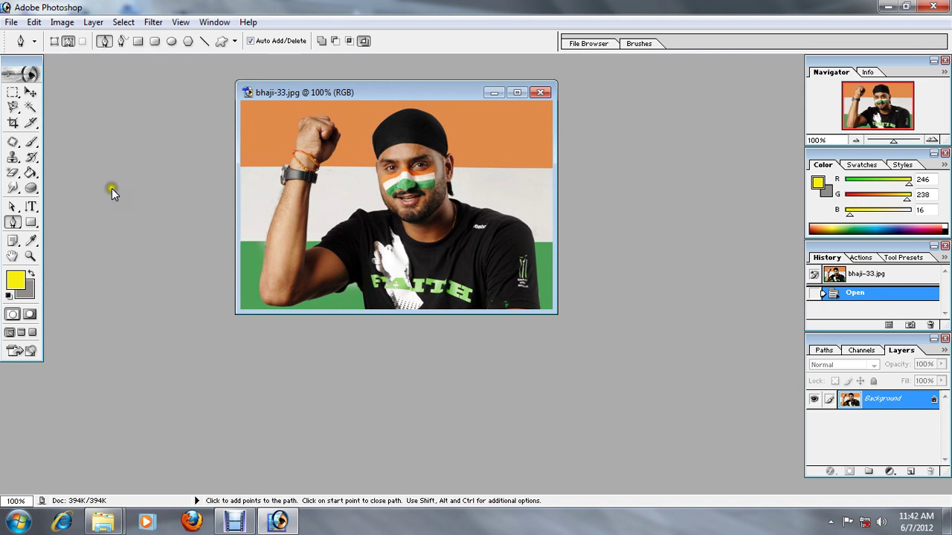
Step: With the Pen tool, place path points along the shoulder to the neck
left_click(13, 224)
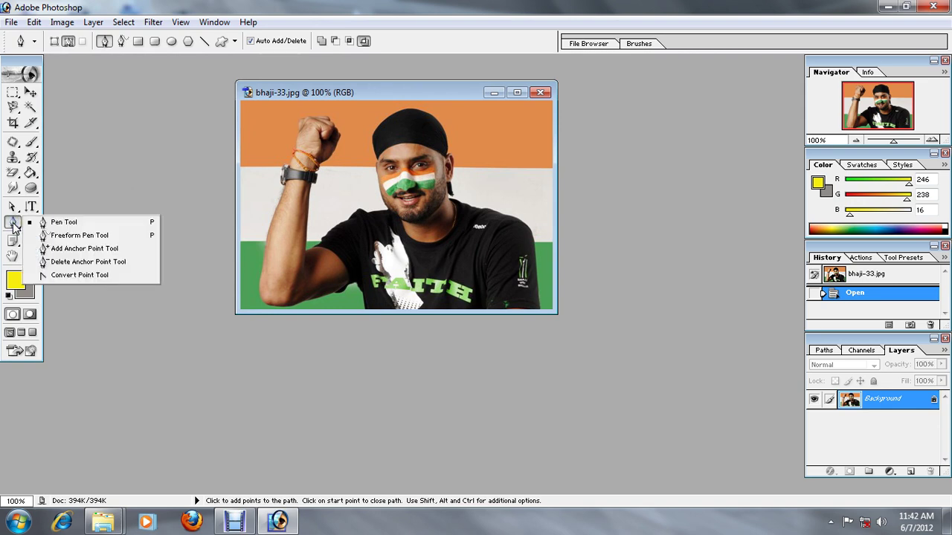
left_click(13, 225)
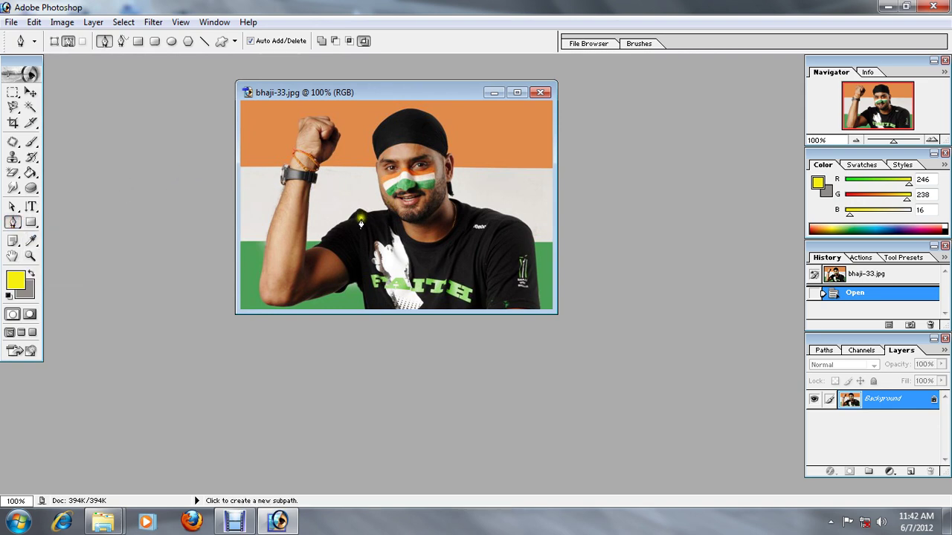
left_click(324, 241)
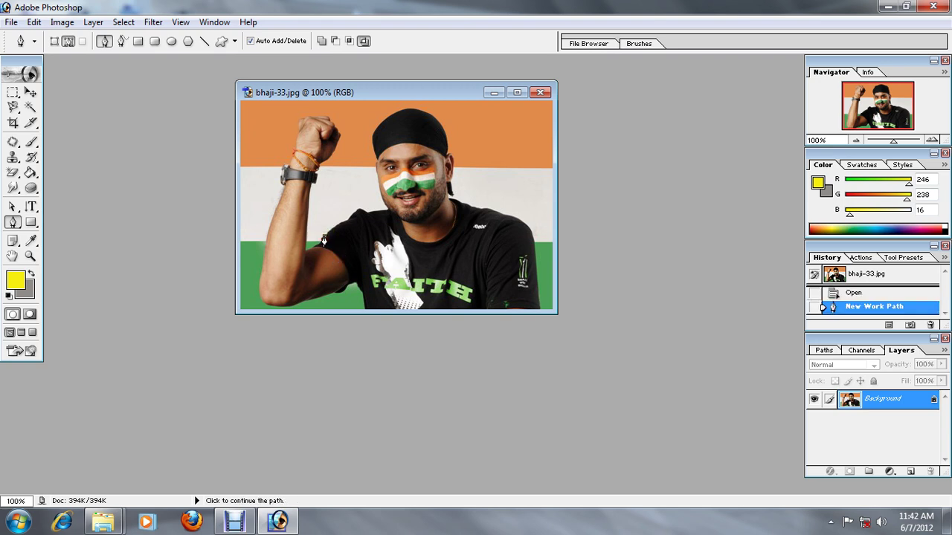
left_click(336, 232)
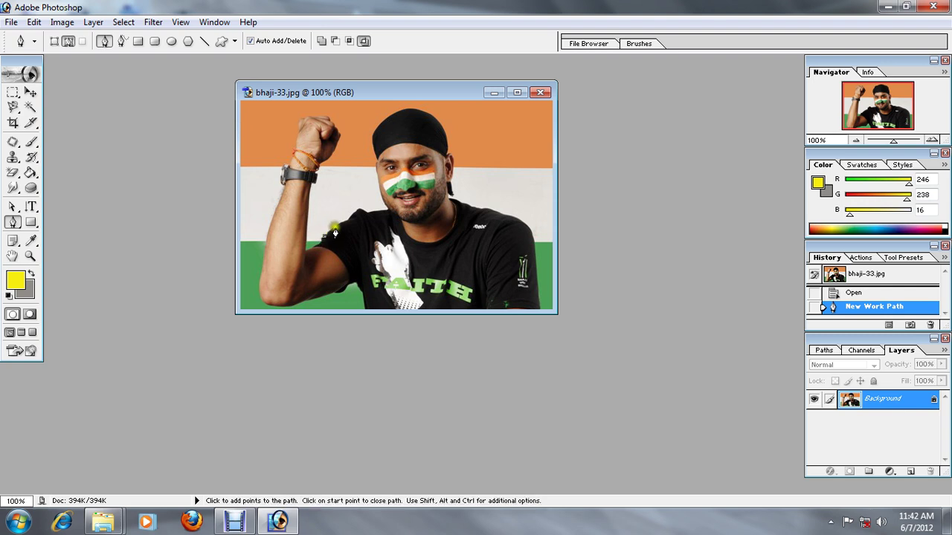
left_click(349, 224)
left_click(347, 225)
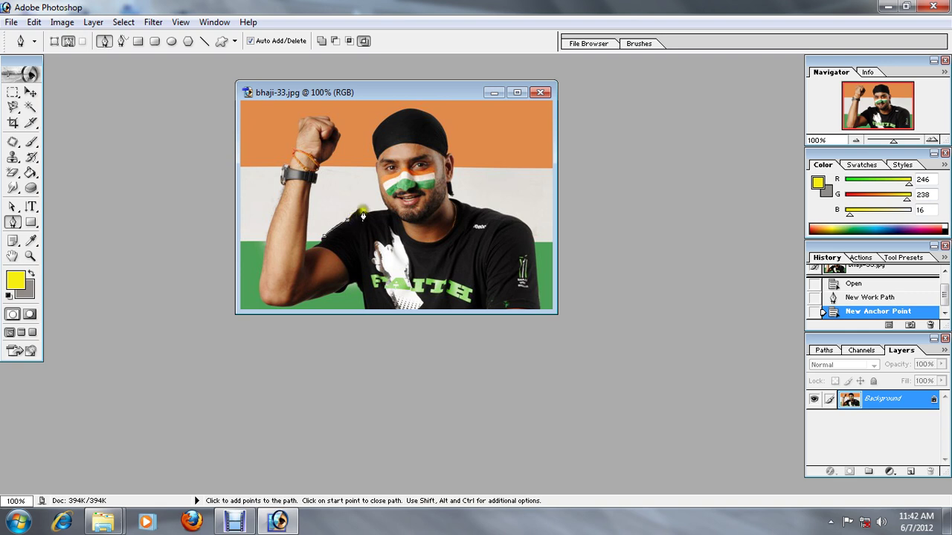
left_click(351, 215)
left_click(366, 217)
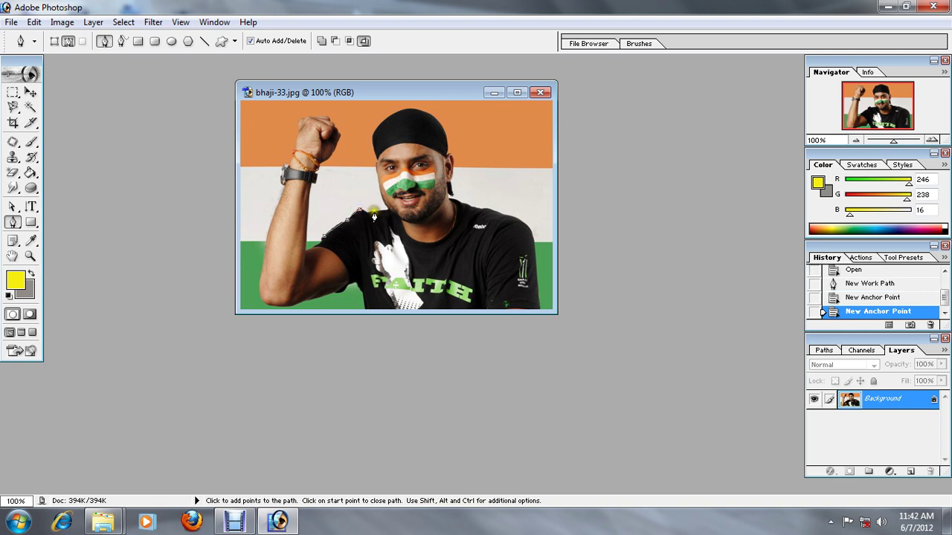
left_click(386, 215)
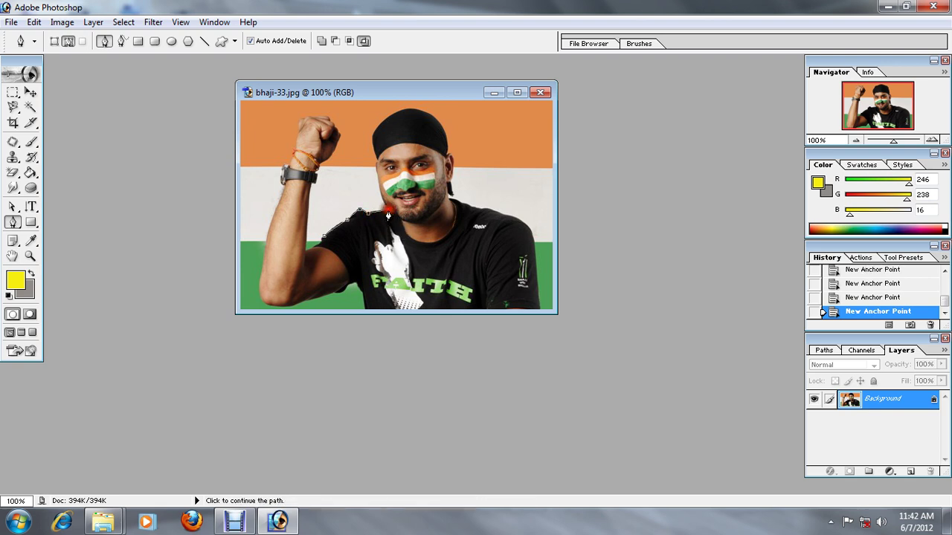
Step: Curve the path up the jaw and side of the face past the ear
left_click(377, 178)
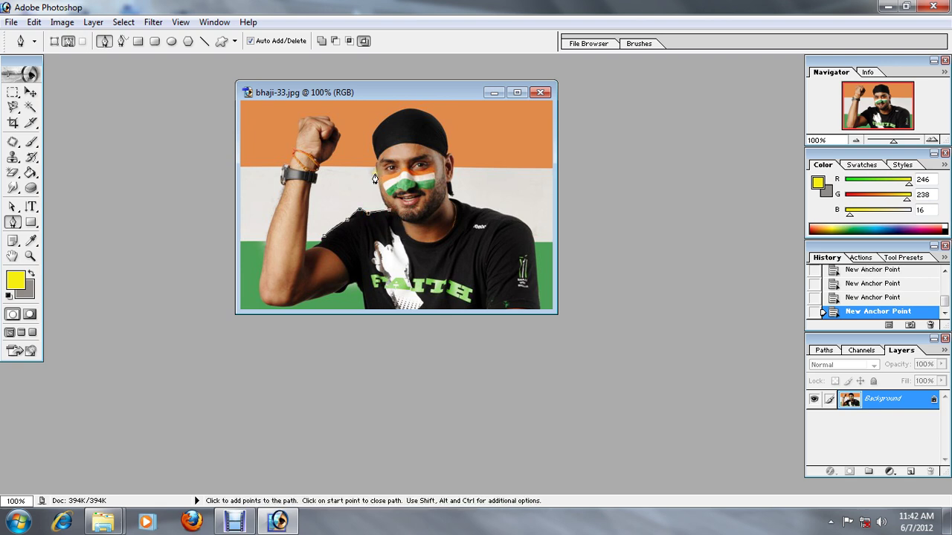
left_click(375, 177)
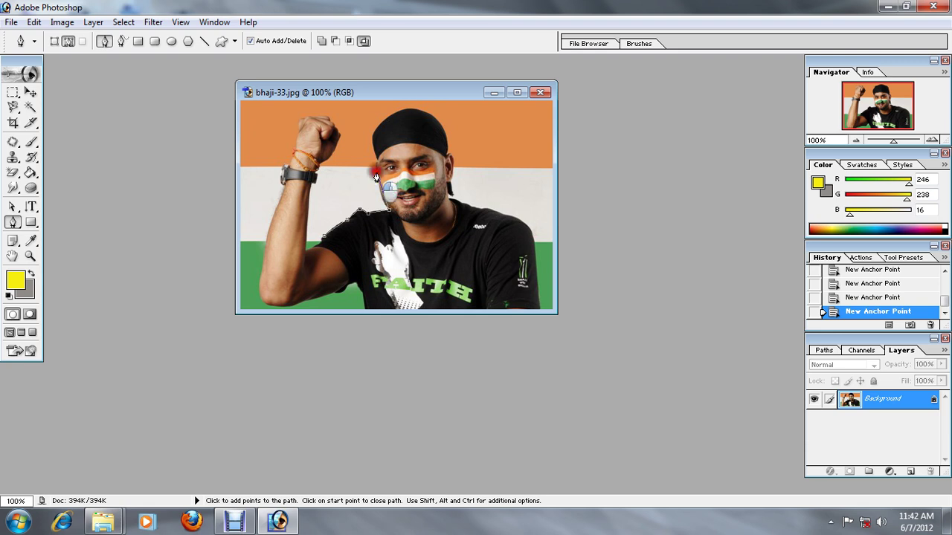
left_click_drag(376, 177, 381, 173)
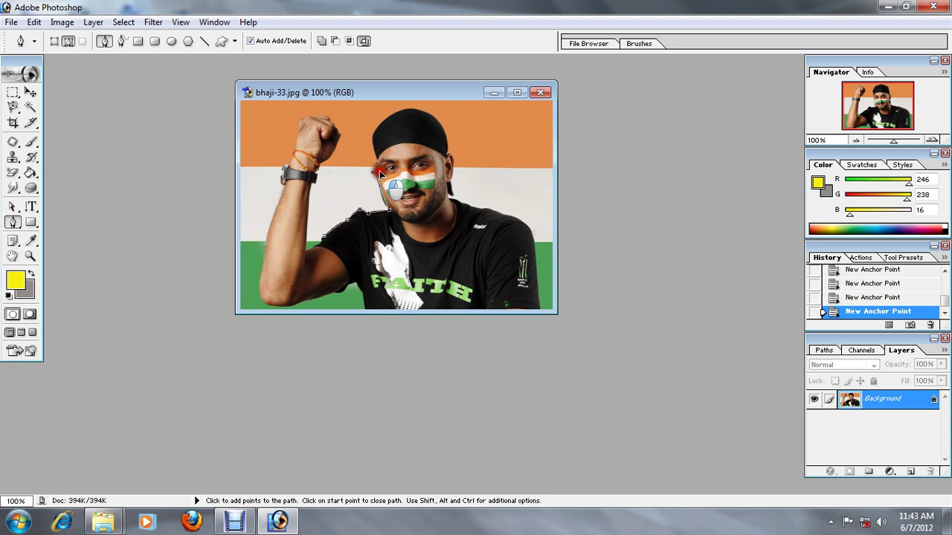
left_click_drag(382, 173, 392, 142)
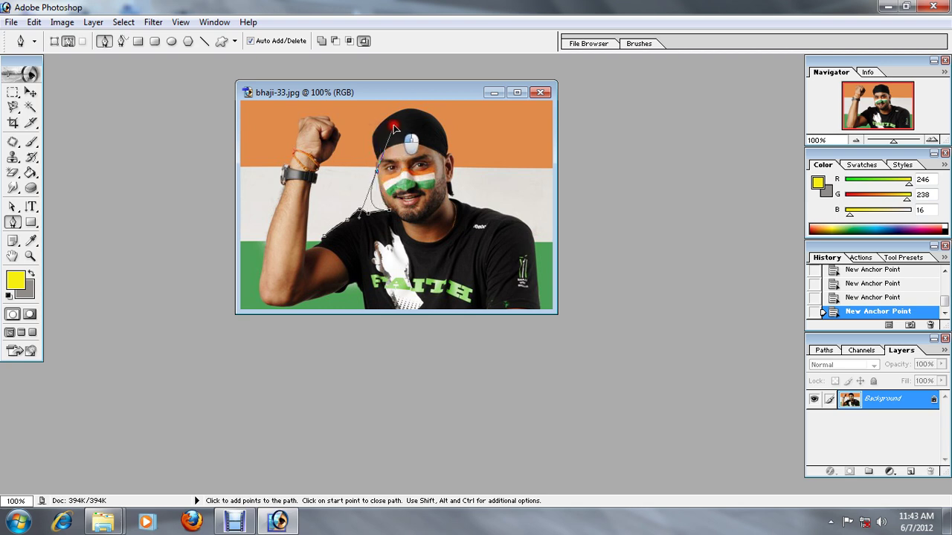
left_click_drag(392, 142, 377, 153)
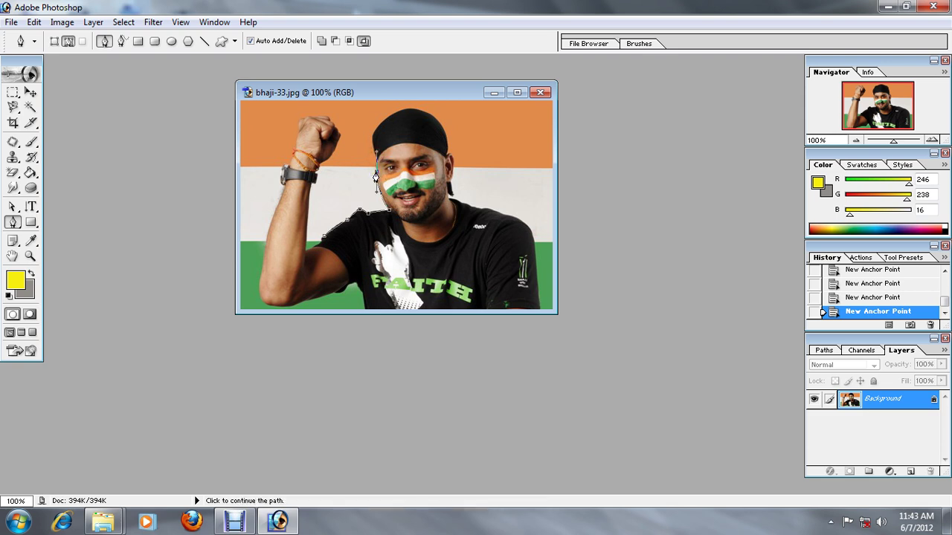
left_click(376, 176)
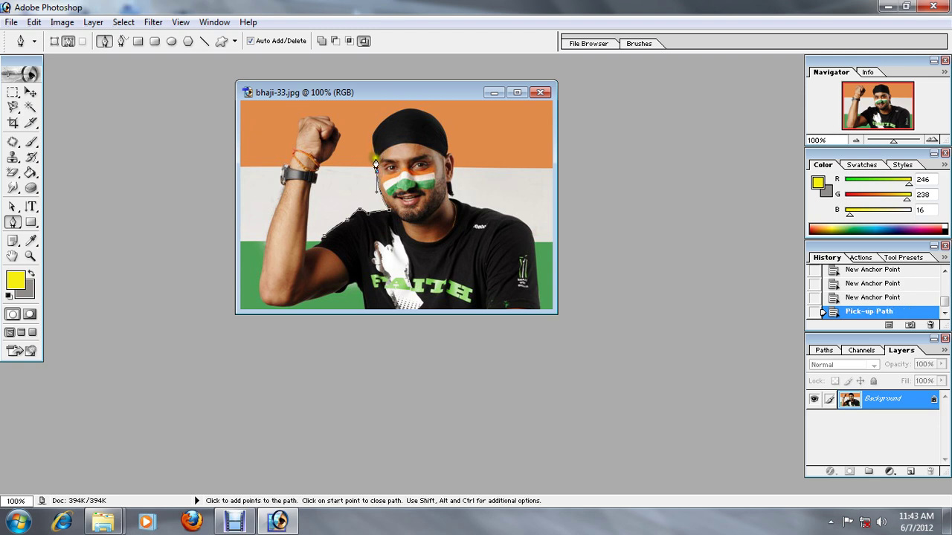
left_click(376, 160)
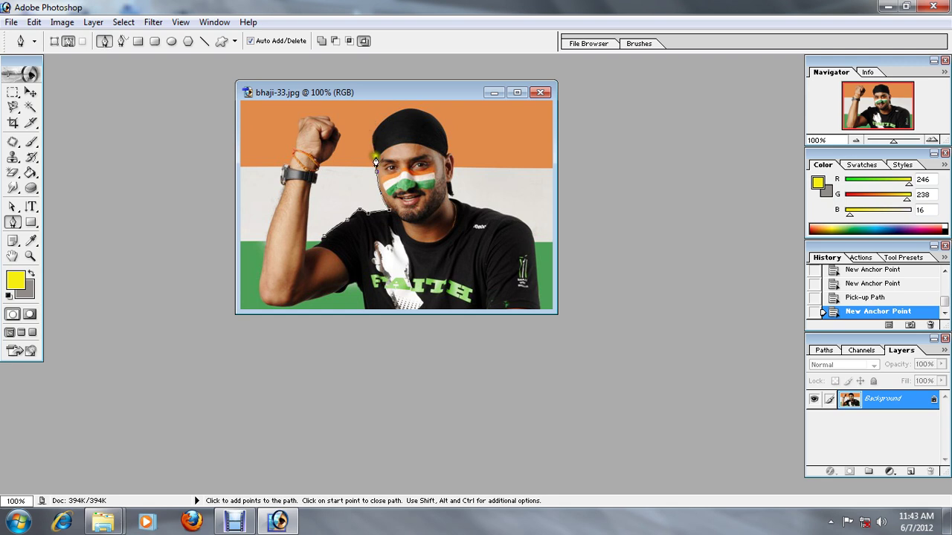
left_click(375, 155)
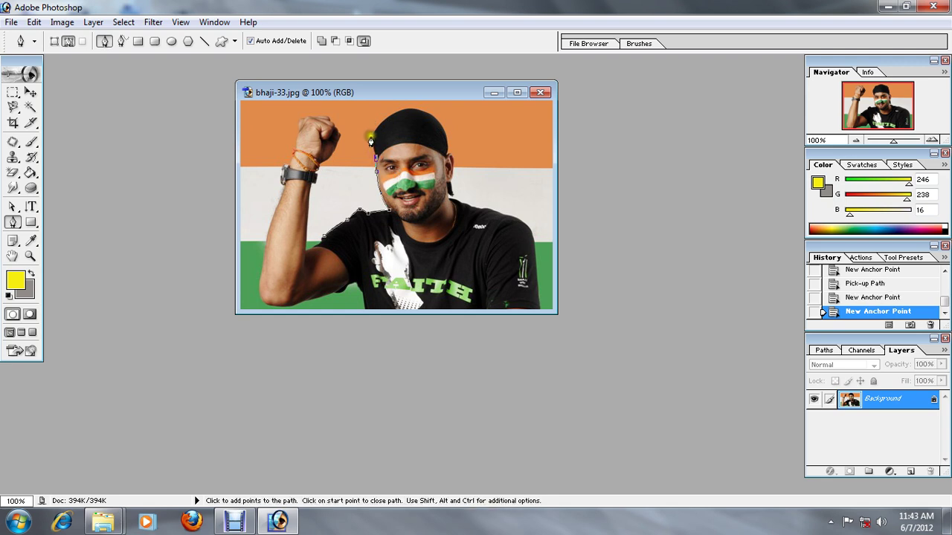
Step: Curve the path along the cap's edge and over its top
left_click(382, 123)
left_click_drag(399, 137, 404, 103)
left_click_drag(404, 105, 403, 106)
left_click_drag(403, 104, 404, 103)
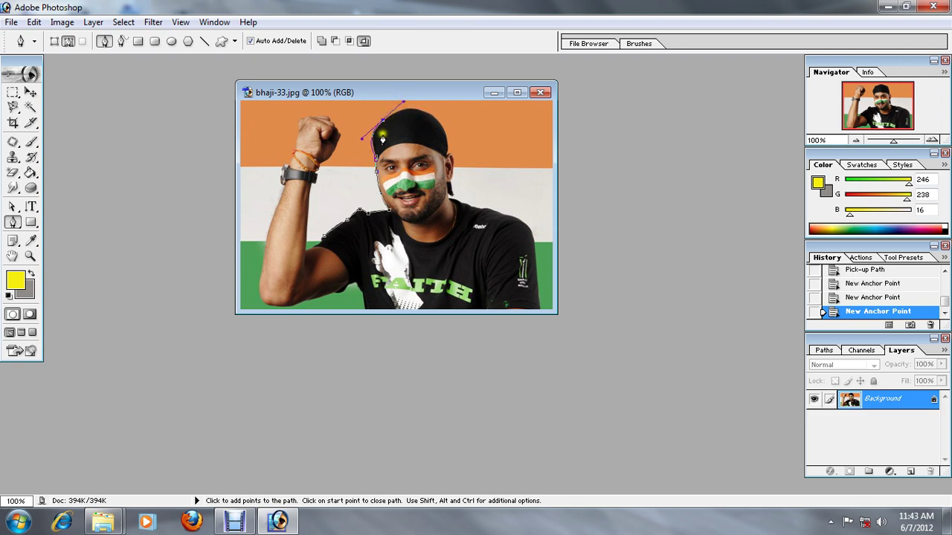
left_click(383, 123)
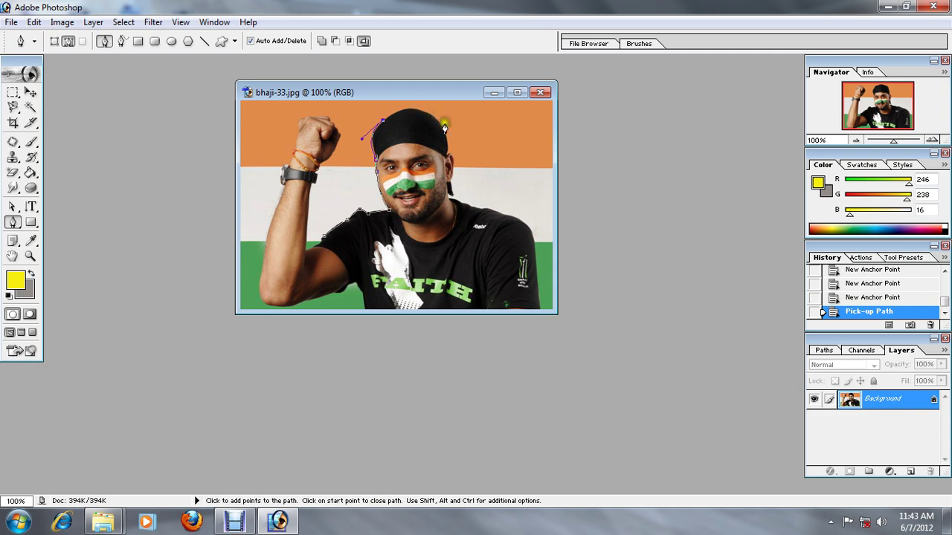
left_click_drag(443, 128, 478, 169)
left_click_drag(478, 169, 470, 164)
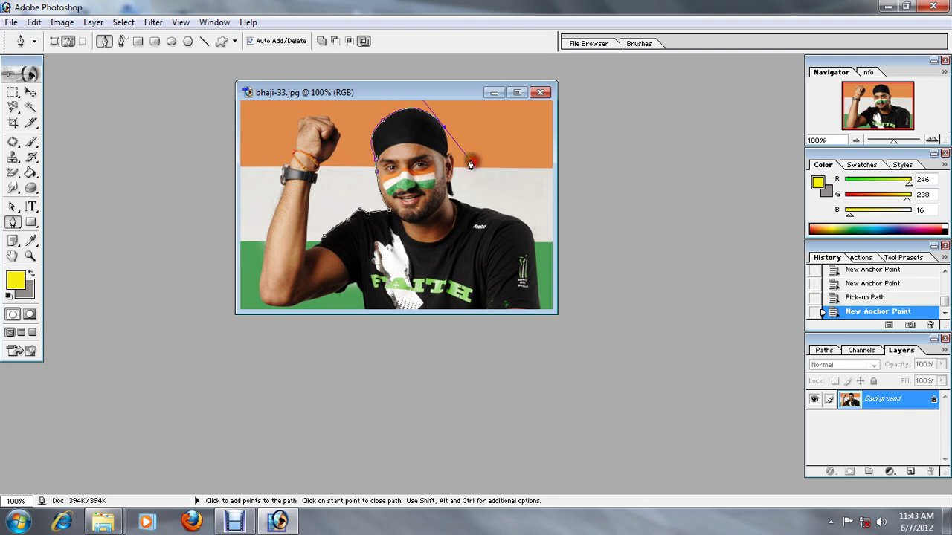
Step: Continue the path down the cap's right side and right ear to the neck
left_click(443, 133, "alt")
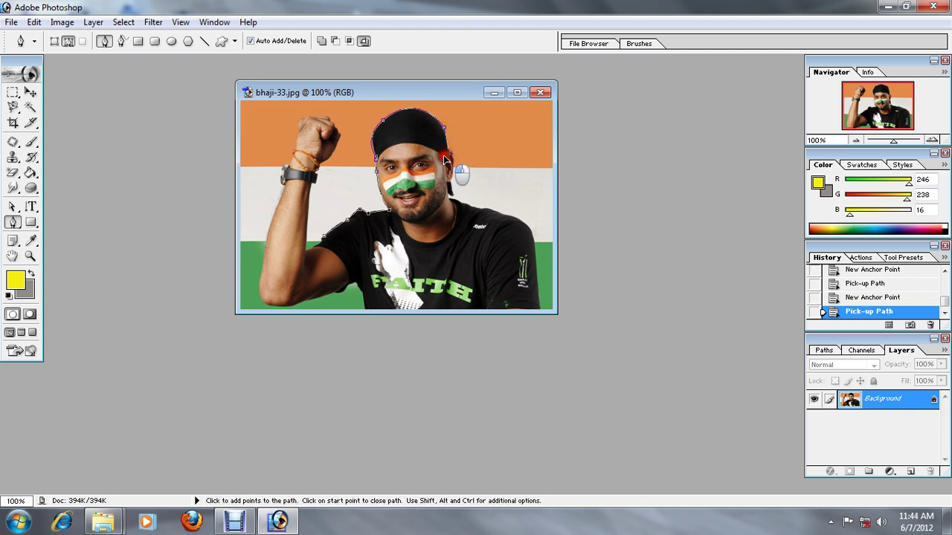
left_click_drag(446, 156, 441, 157)
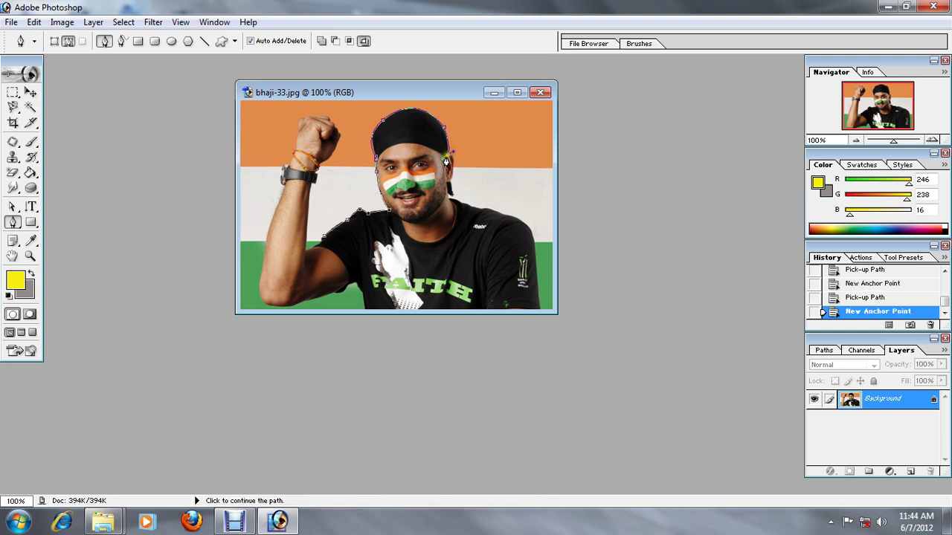
left_click(445, 159, "alt")
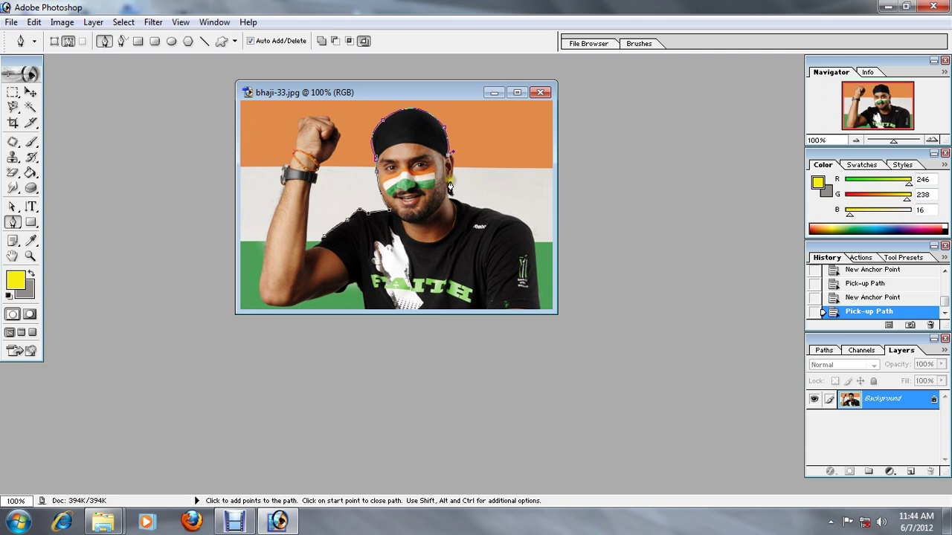
left_click_drag(449, 180, 443, 208)
left_click(449, 181, "alt")
left_click(462, 215)
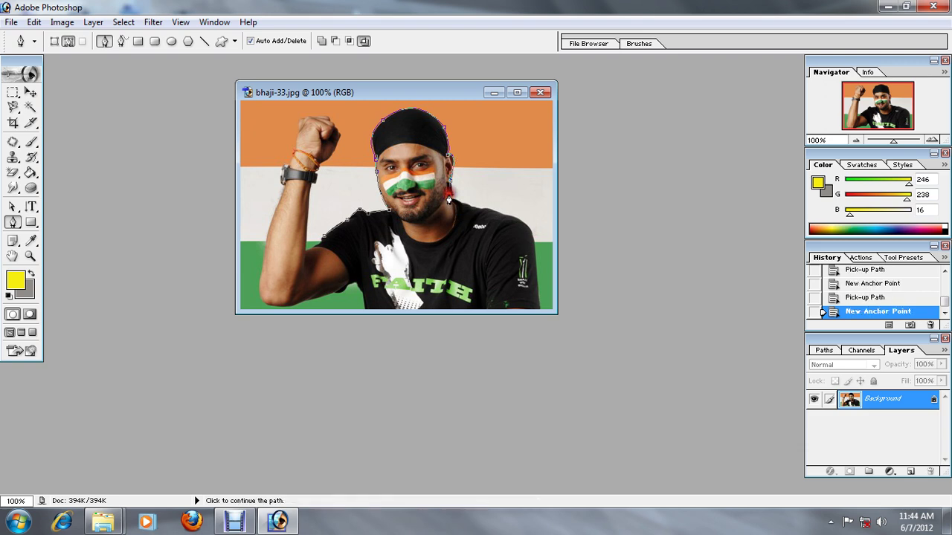
Step: Trace the right shoulder, sleeve and bottom edge, closing the path at its start
left_click(515, 217)
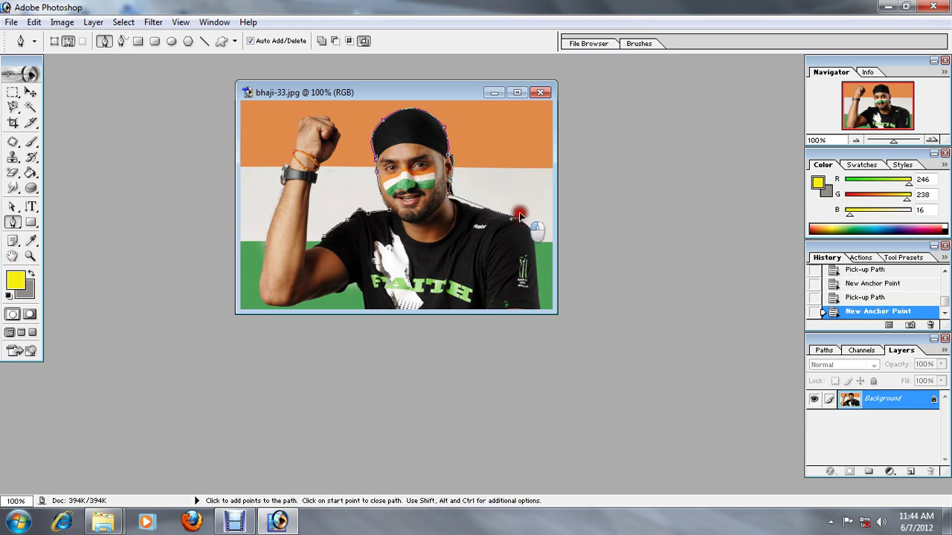
left_click(530, 220, "alt")
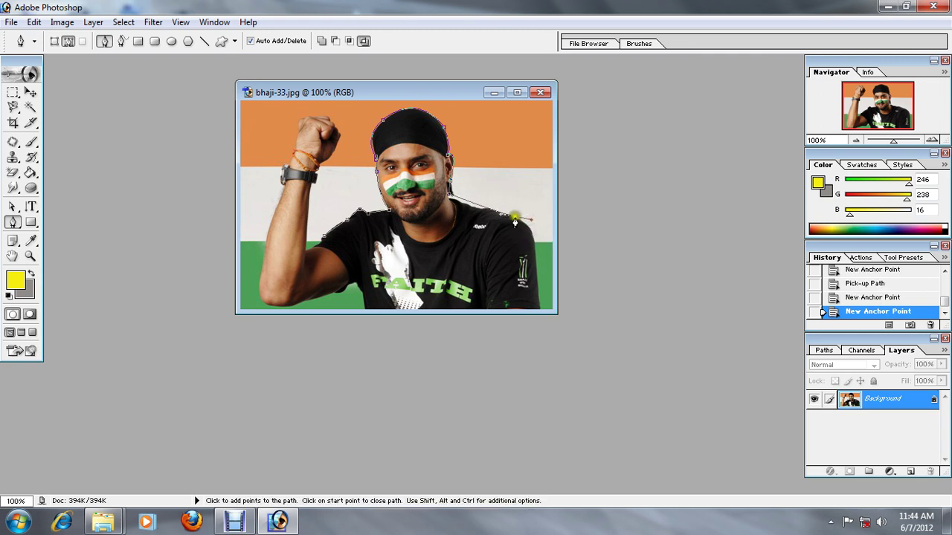
left_click_drag(537, 273, 545, 336)
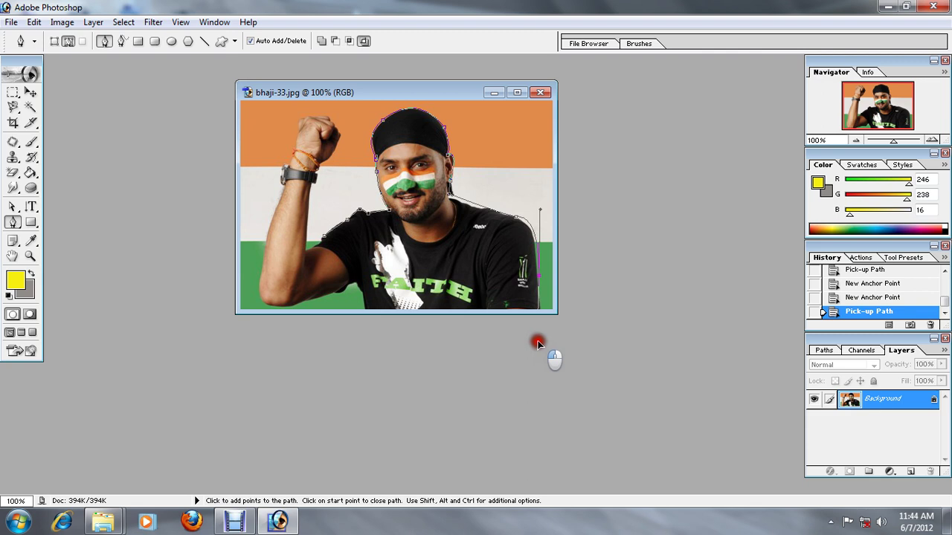
left_click_drag(545, 335, 540, 340)
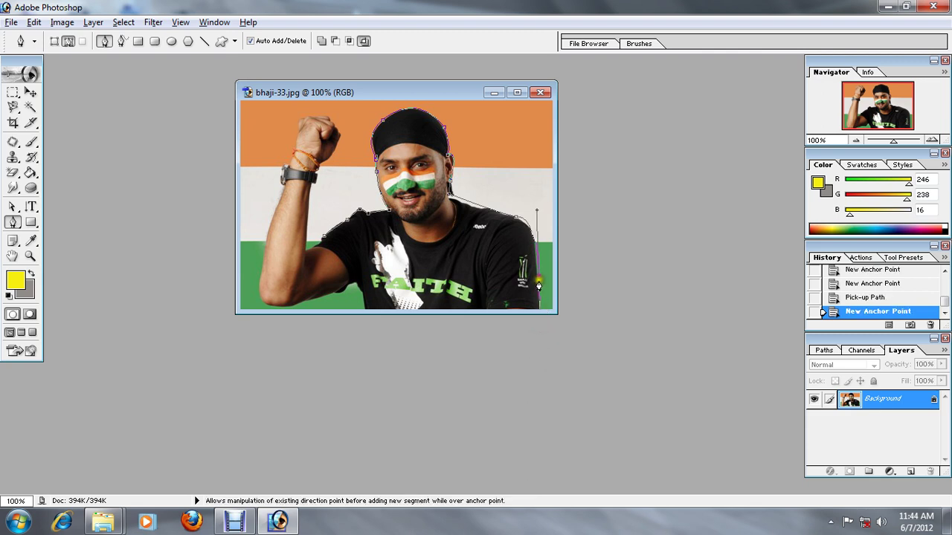
left_click(532, 308)
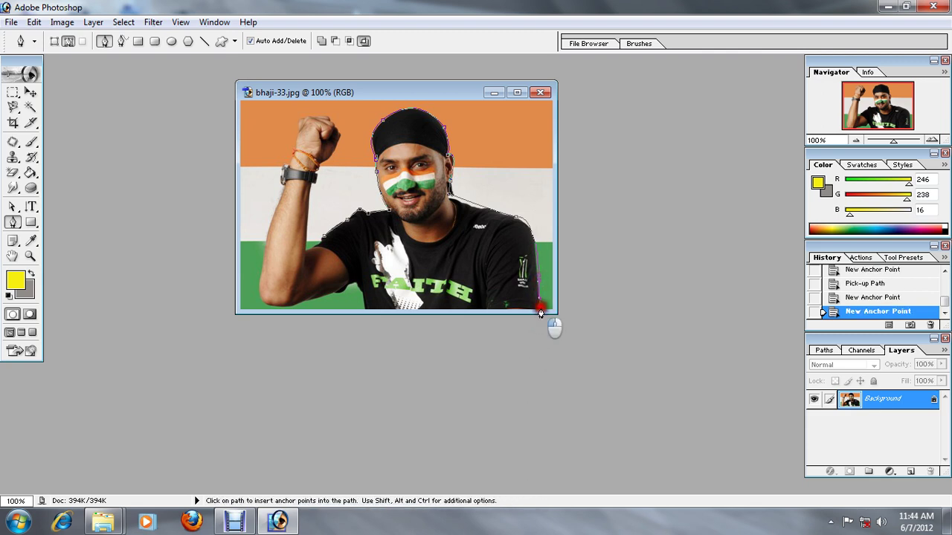
left_click(537, 304)
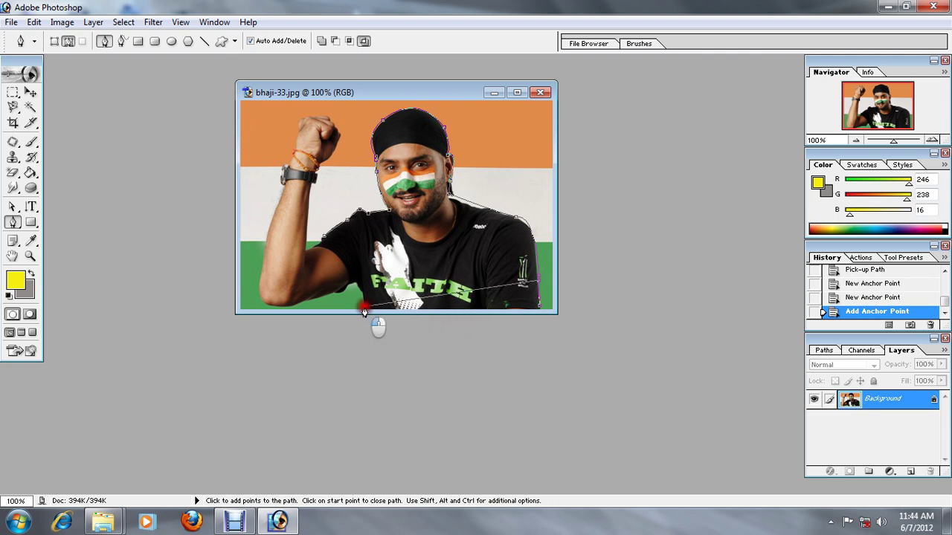
left_click(365, 308)
left_click(347, 275)
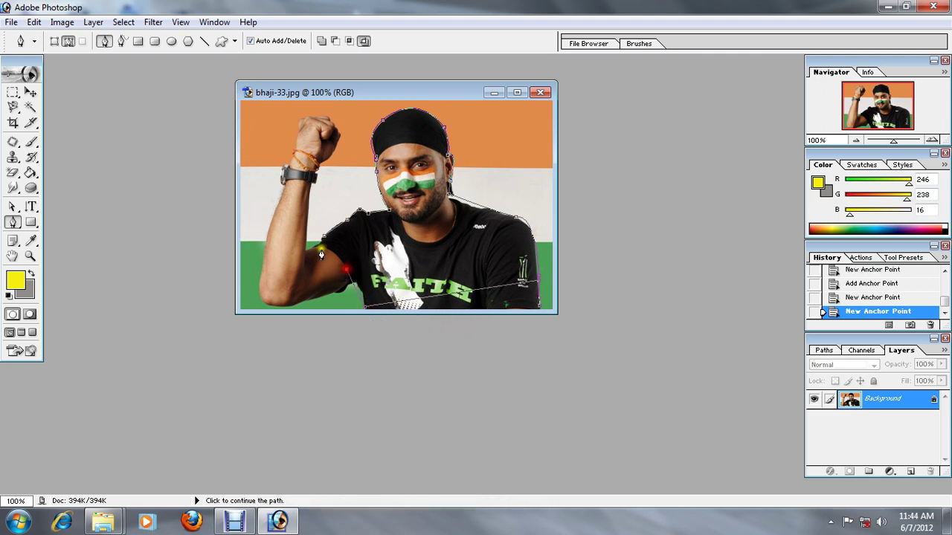
left_click(322, 243)
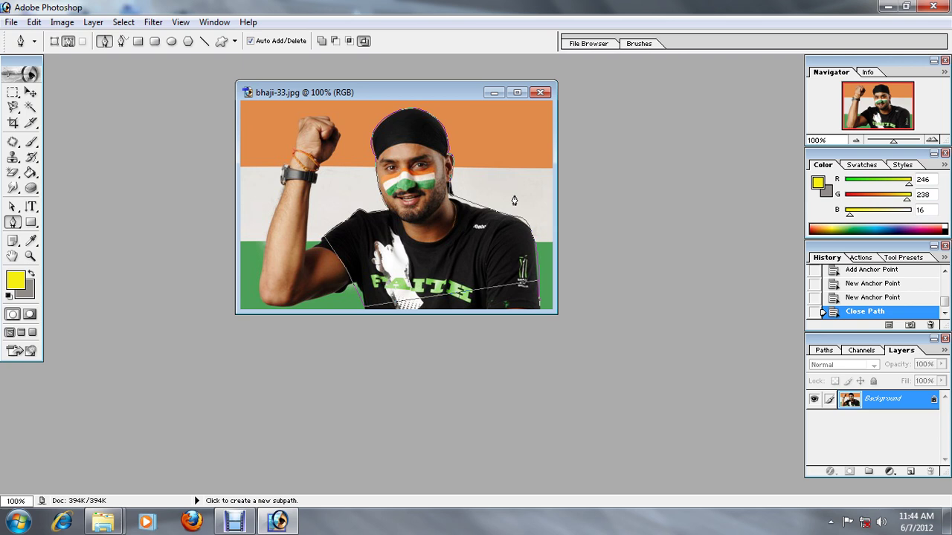
Step: Turn the closed path into a selection, pick the Rectangle Tool, and close the photo
key("ctrl+Return")
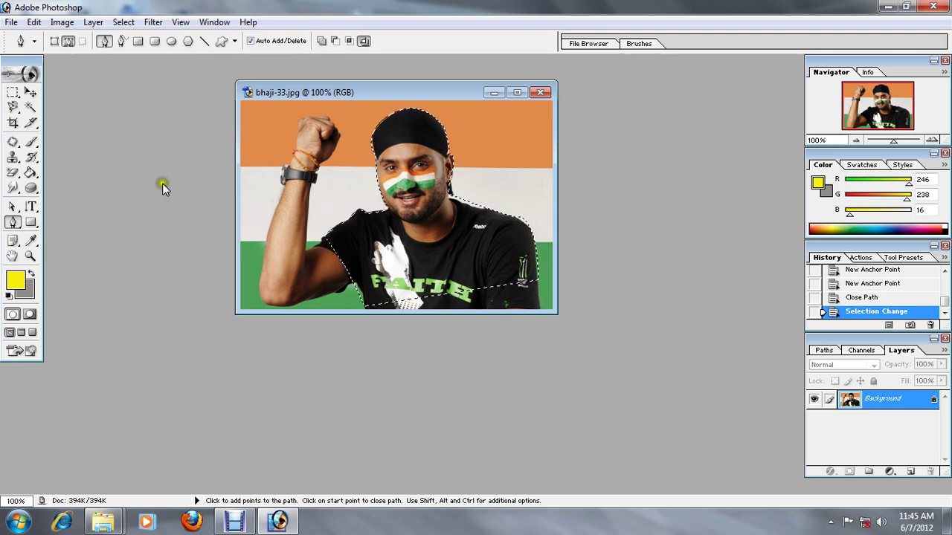
left_click(30, 223)
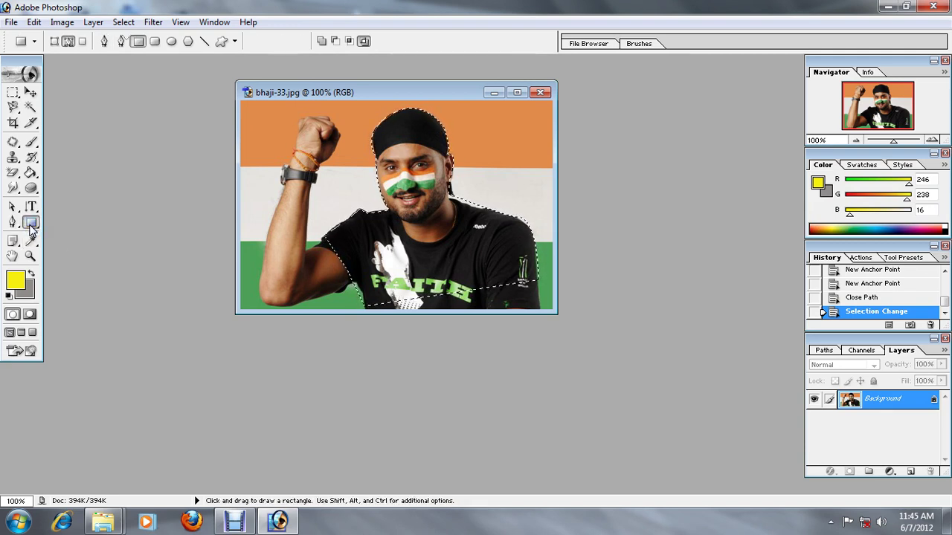
left_click(30, 227)
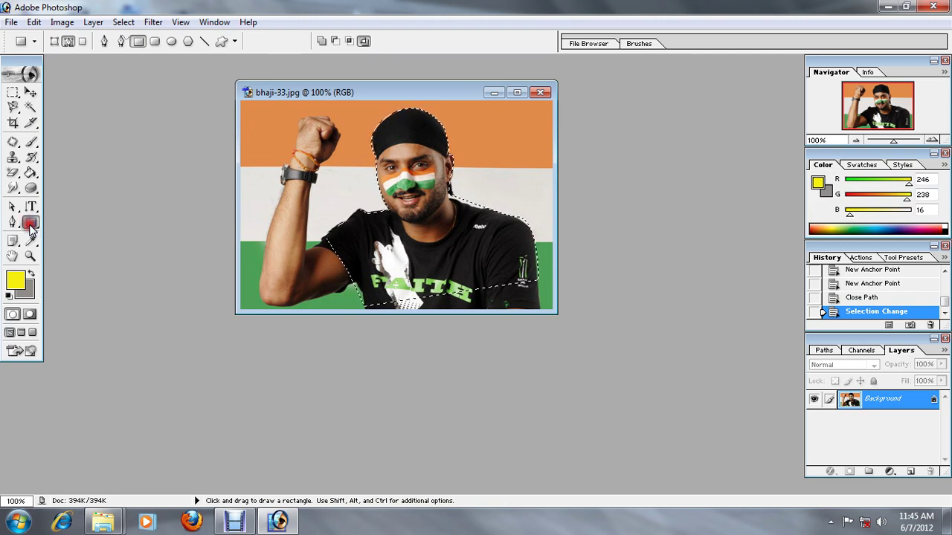
left_click(31, 226)
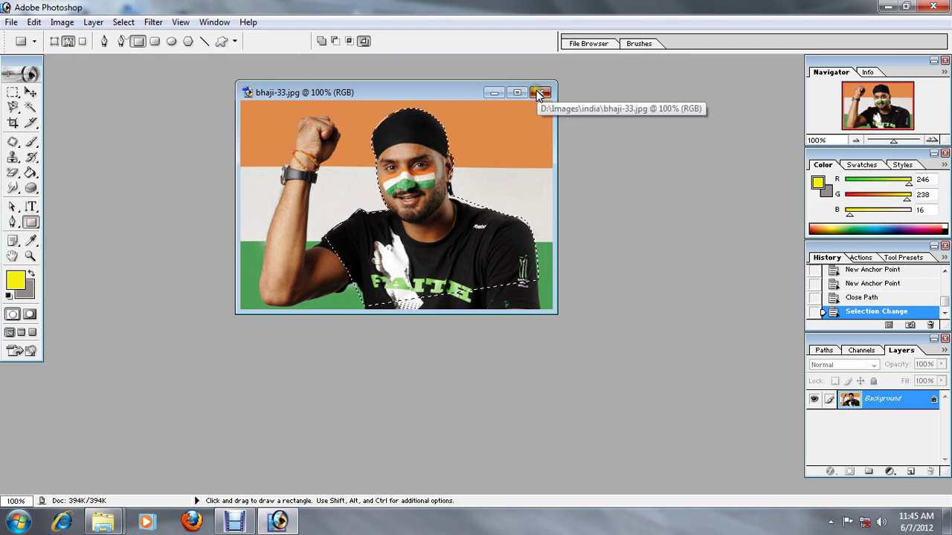
left_click(539, 94)
Step: Answer the save prompt and reopen bhaji-33.jpg
left_click(491, 204)
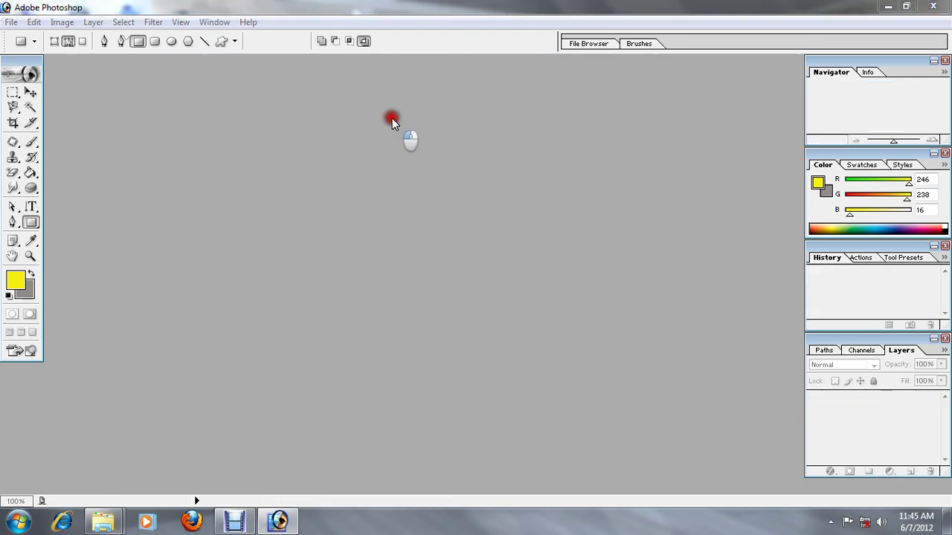
double_click(392, 118)
left_click(528, 127)
double_click(528, 127)
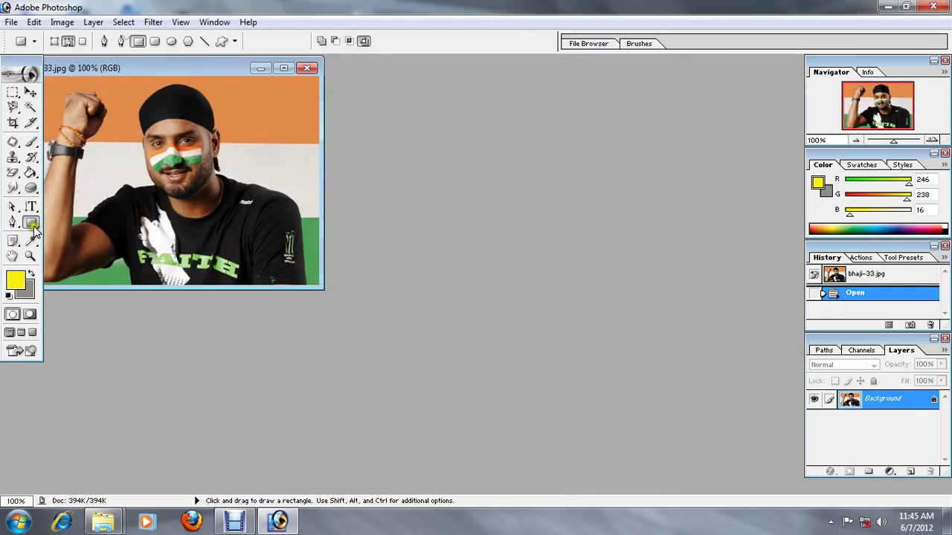
Step: Draw a rectangle over the face, an ellipse over the fist, and a line beside it
left_click(31, 224)
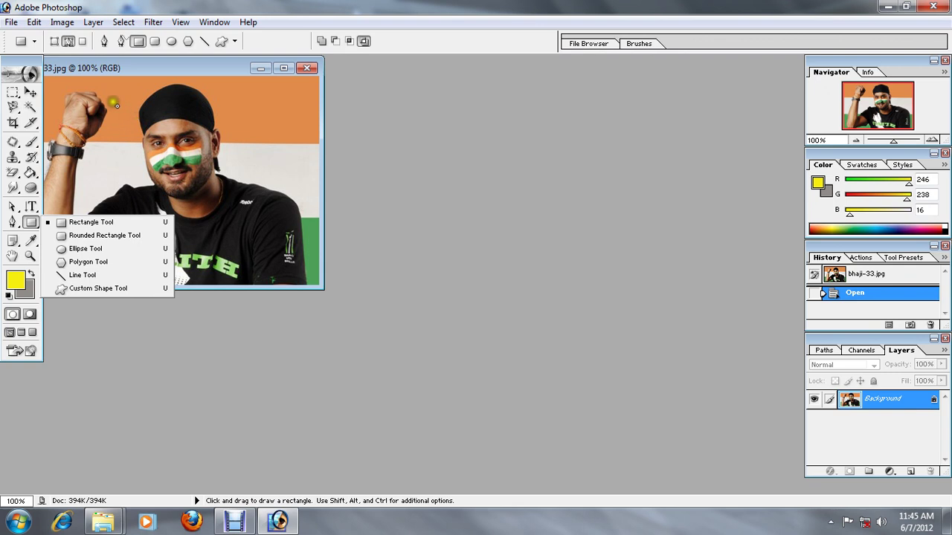
left_click_drag(113, 102, 285, 227)
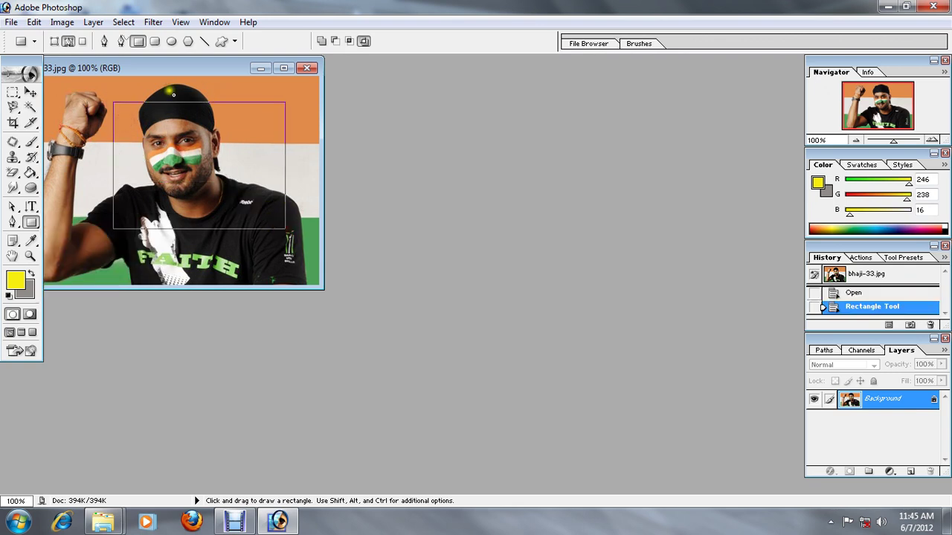
left_click(30, 221)
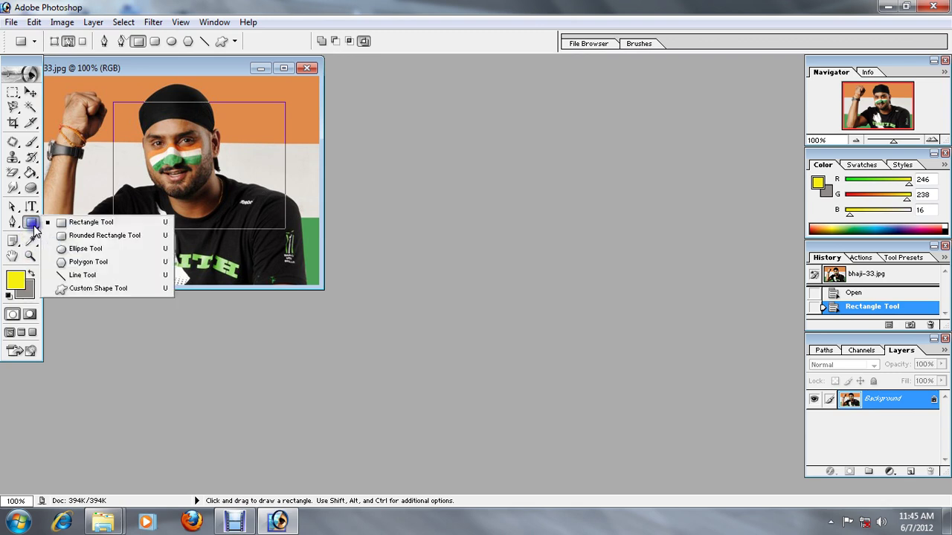
left_click(110, 248)
left_click_drag(64, 120, 160, 198)
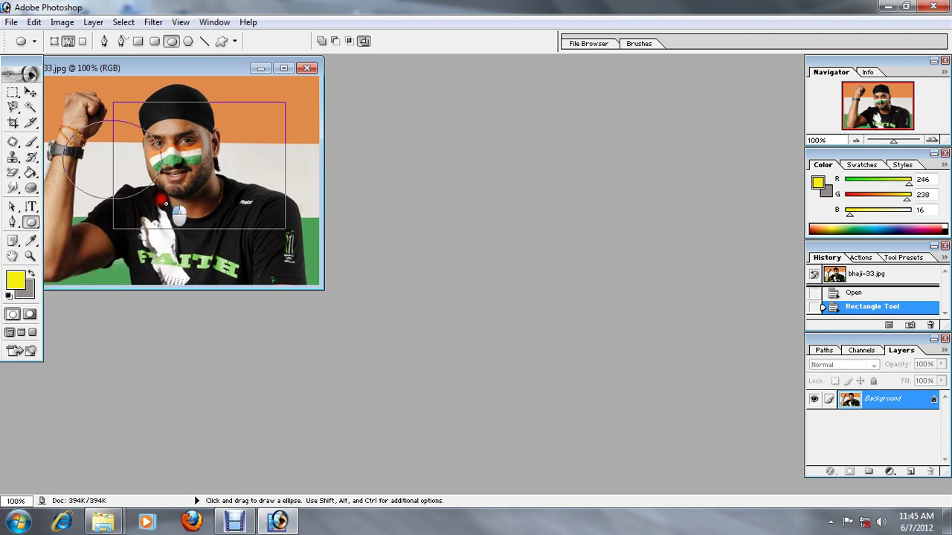
left_click(283, 68)
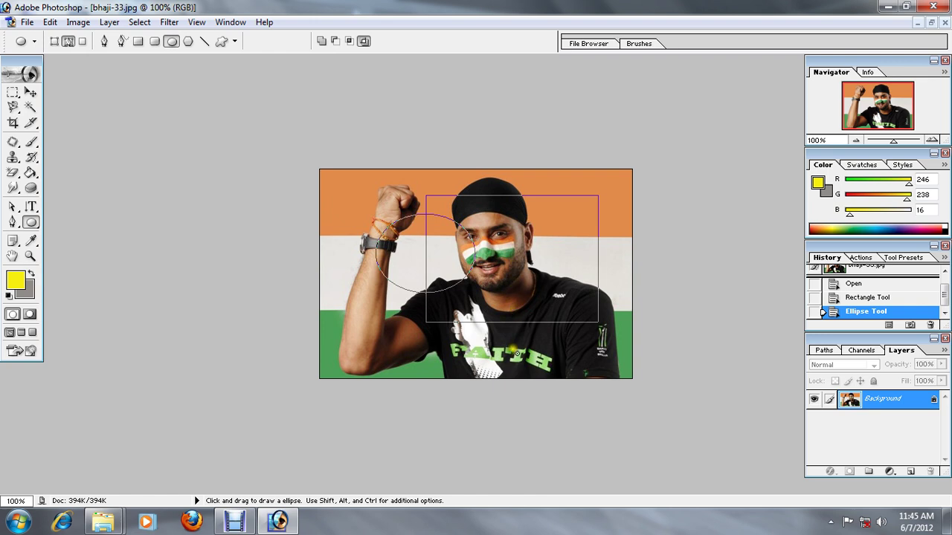
left_click_drag(30, 222, 91, 274)
left_click_drag(344, 199, 392, 200)
left_click(31, 222)
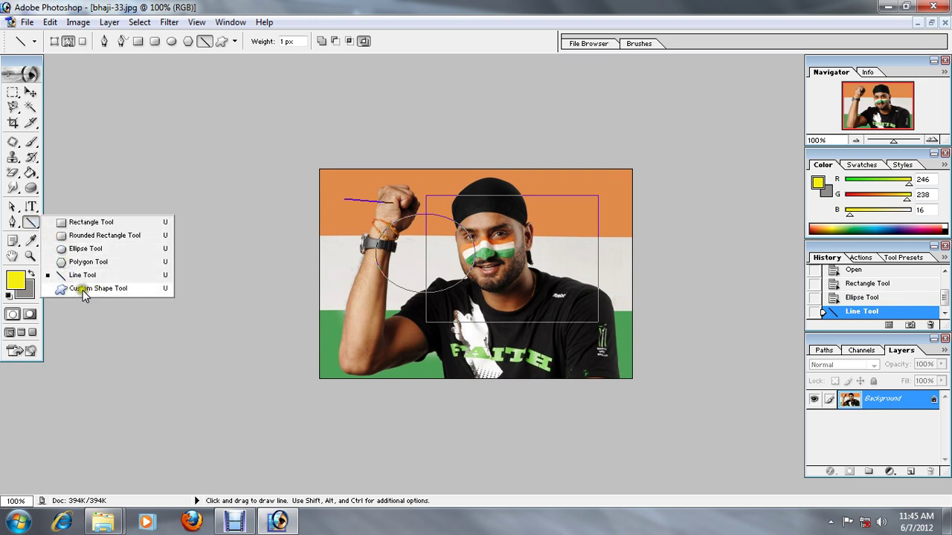
Step: Draw a crosshair target custom shape to the right of the face
left_click(80, 290)
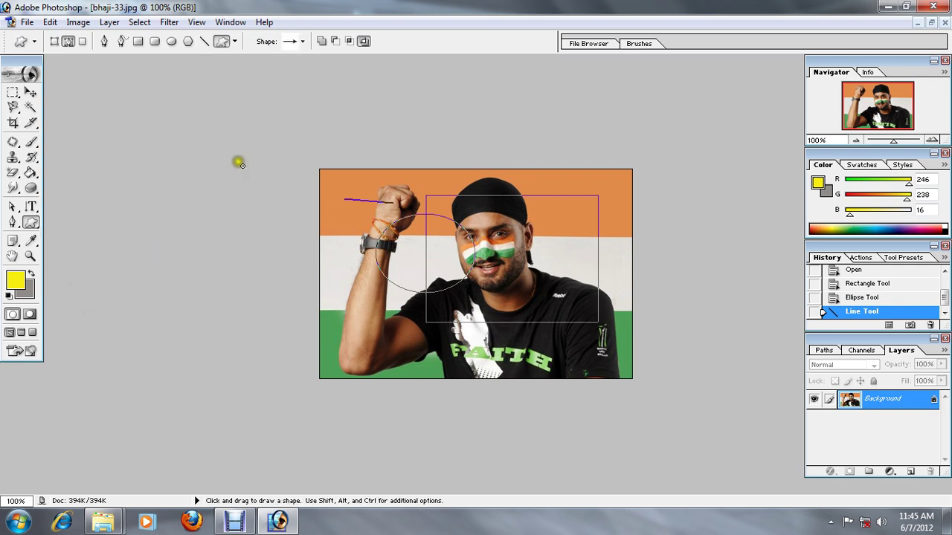
left_click(290, 42)
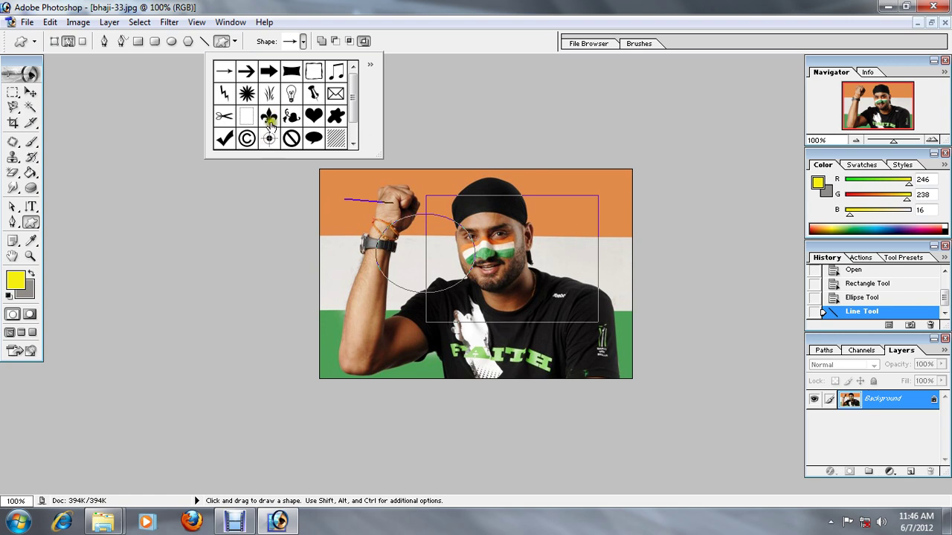
left_click(272, 139)
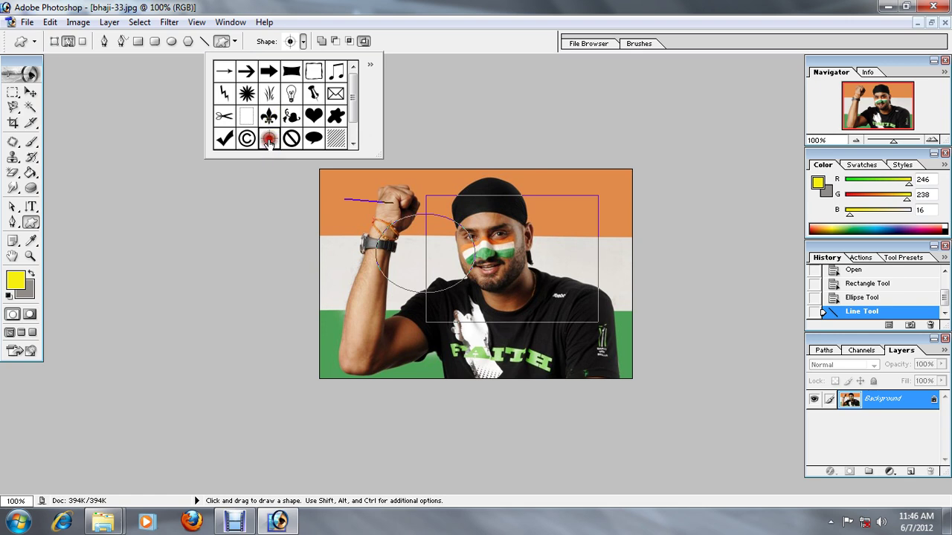
left_click(545, 212)
mouse_move(545, 212)
left_mouse_down()
mouse_move(554, 255)
mouse_move(610, 337)
mouse_move(638, 325)
left_mouse_up()
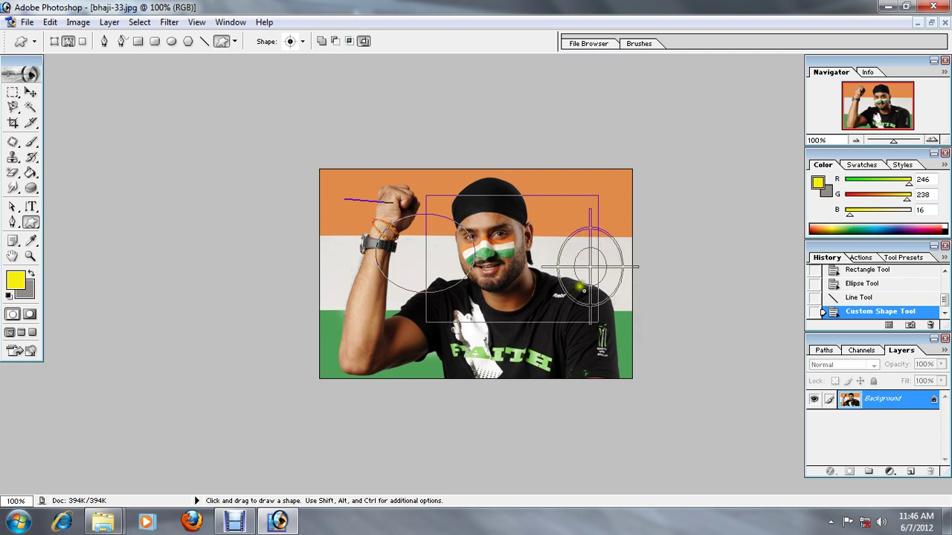
Step: Draw a lightbulb custom shape over the raised arm
left_click(293, 41)
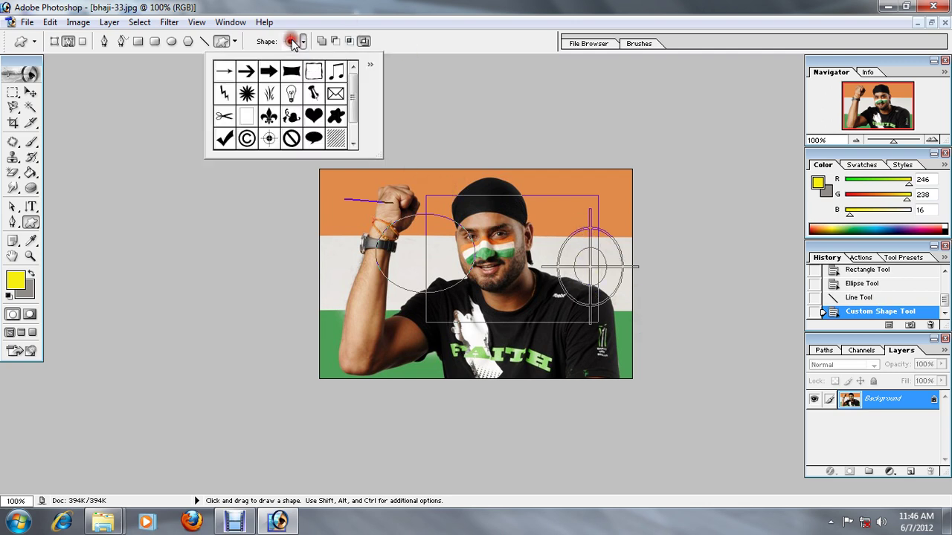
left_click(291, 93)
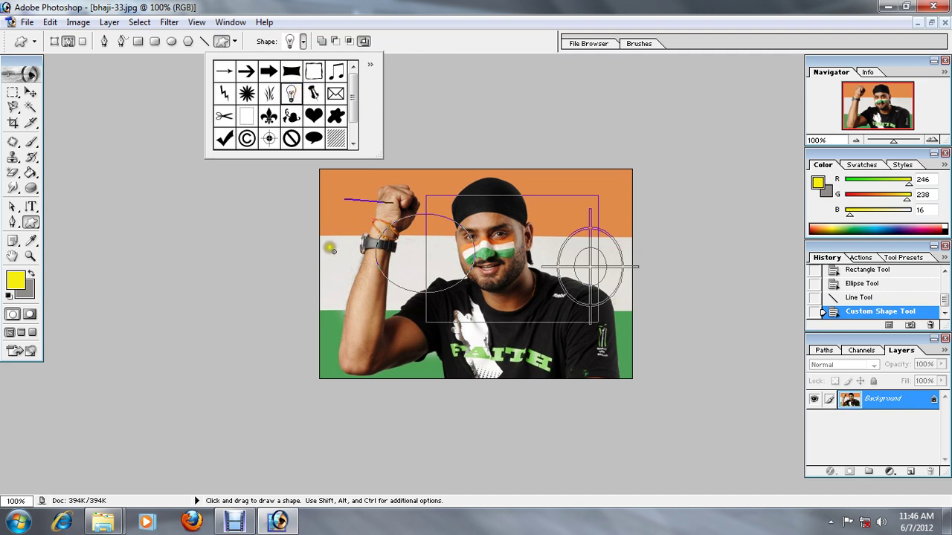
mouse_move(330, 248)
left_mouse_down()
mouse_move(360, 305)
mouse_move(434, 372)
left_mouse_up()
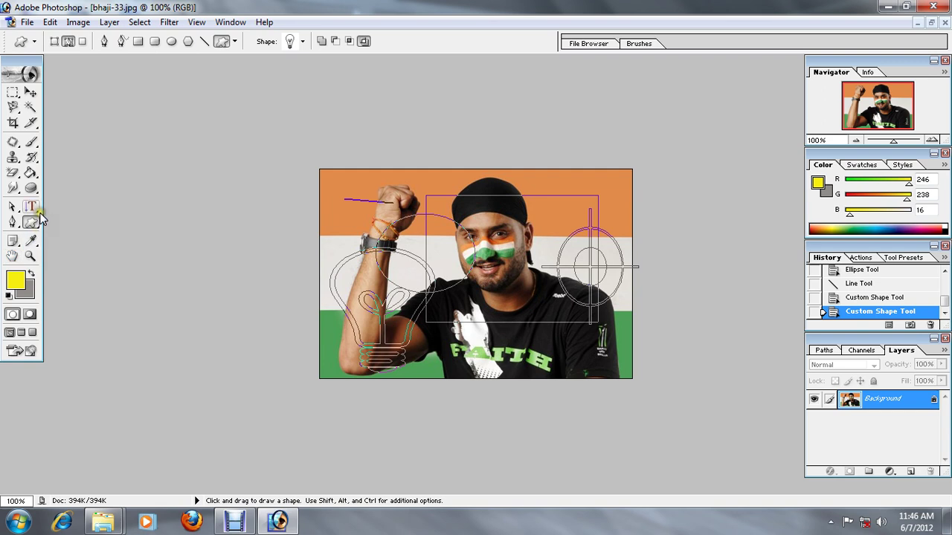
Step: With the Eyedropper, sample the light grey background and the near-black shirt
left_click(31, 242)
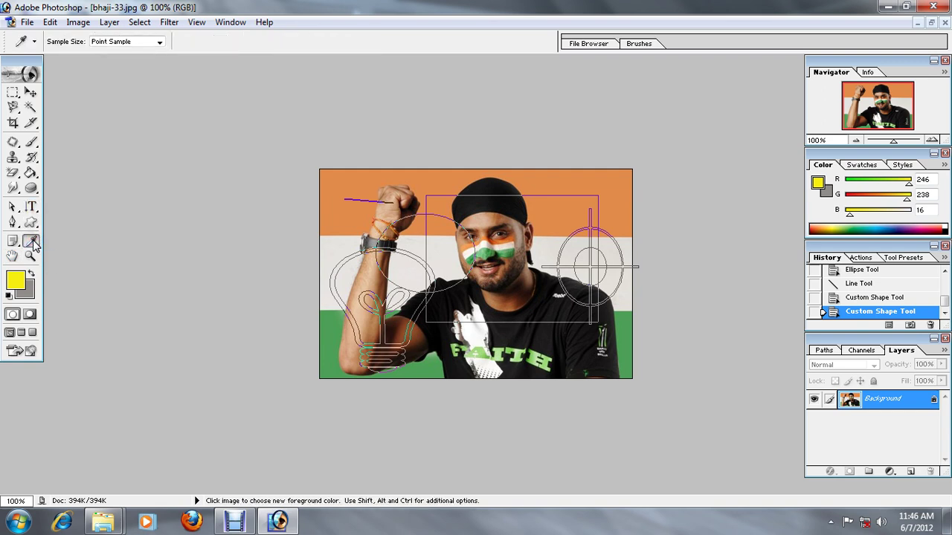
left_click(34, 246)
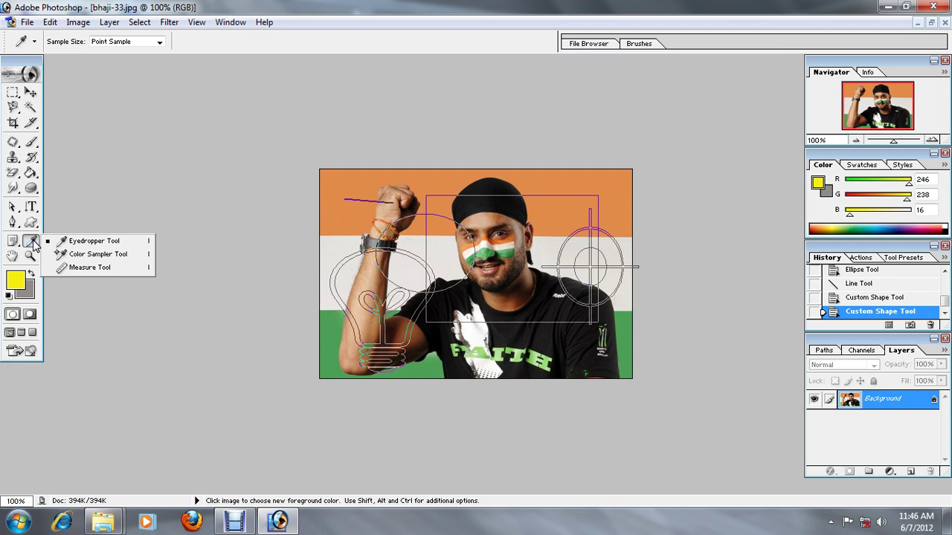
left_click(34, 246)
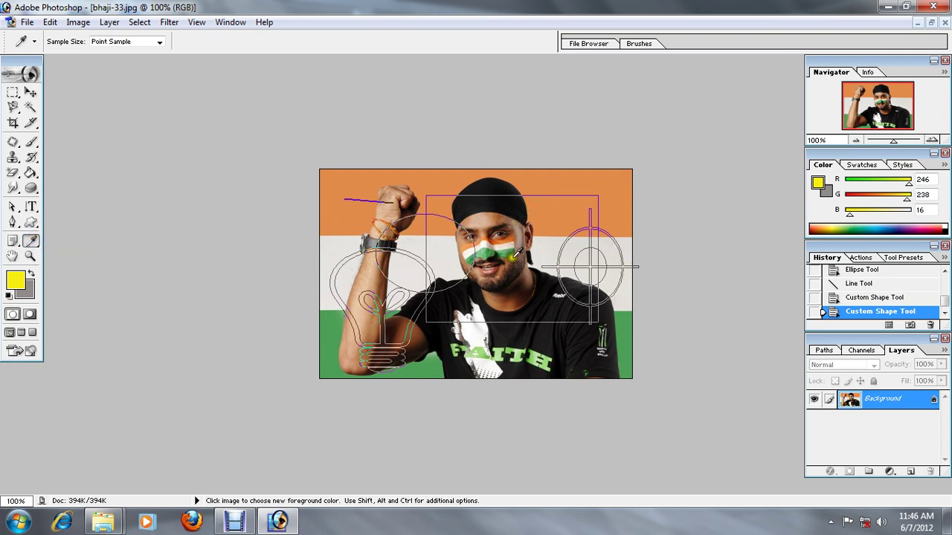
left_click(555, 256)
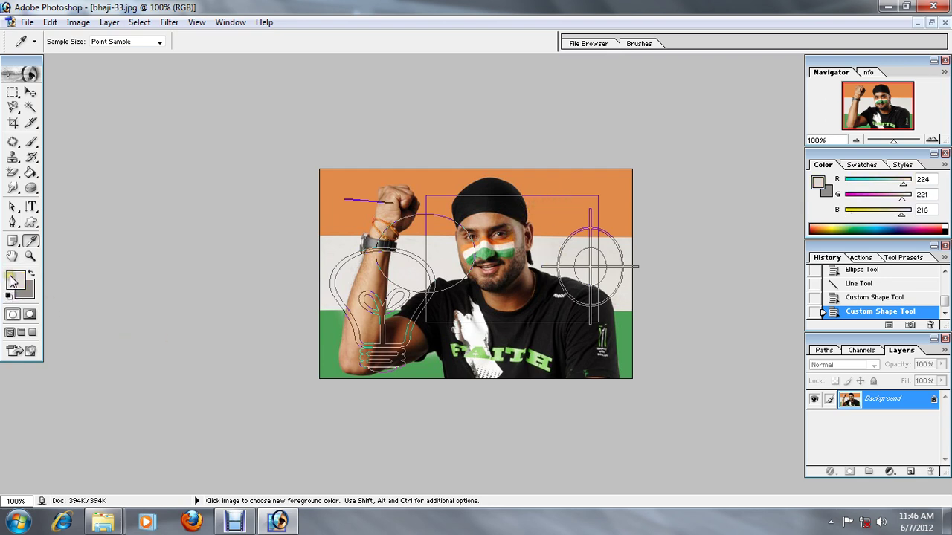
left_click(541, 327)
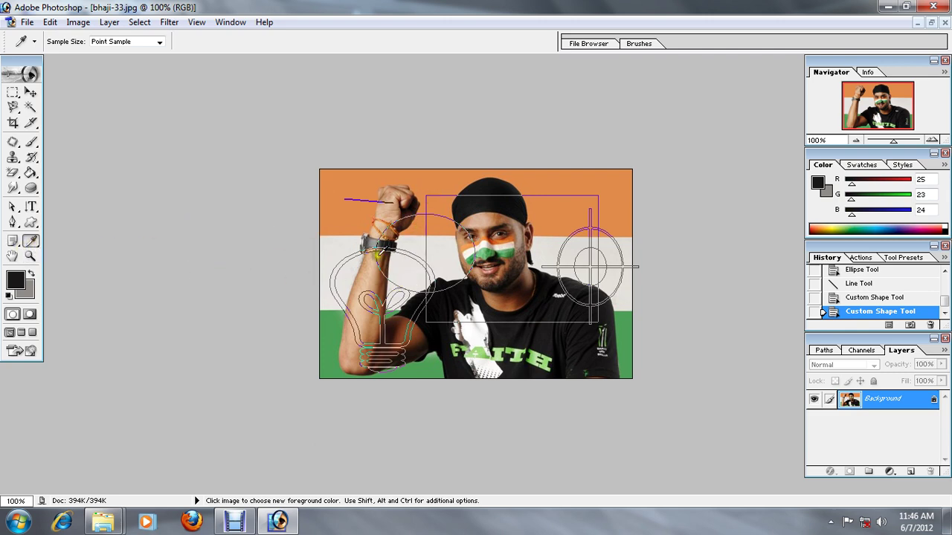
Step: Sample the watch grey, cheek skin and green stripe, ending on turban brown (176, 110, 62)
left_click(375, 242)
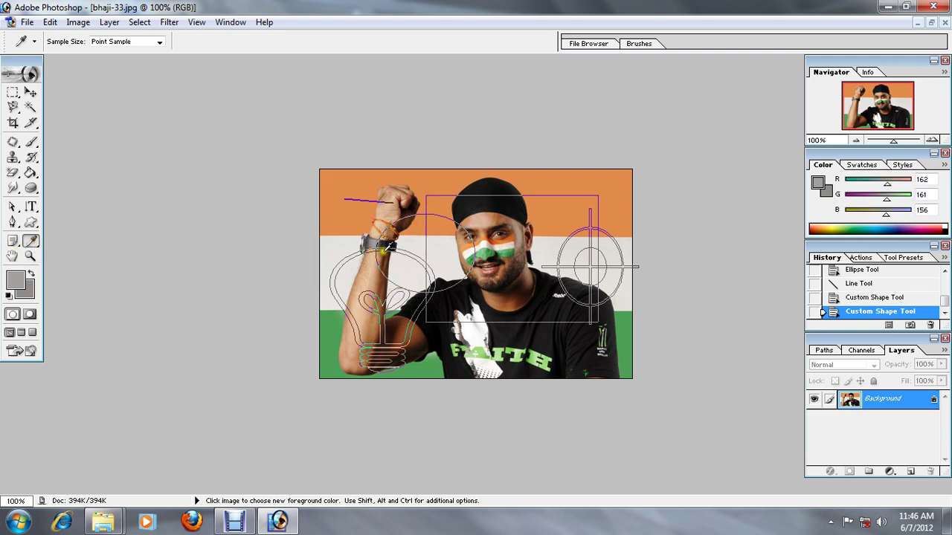
left_click(494, 238)
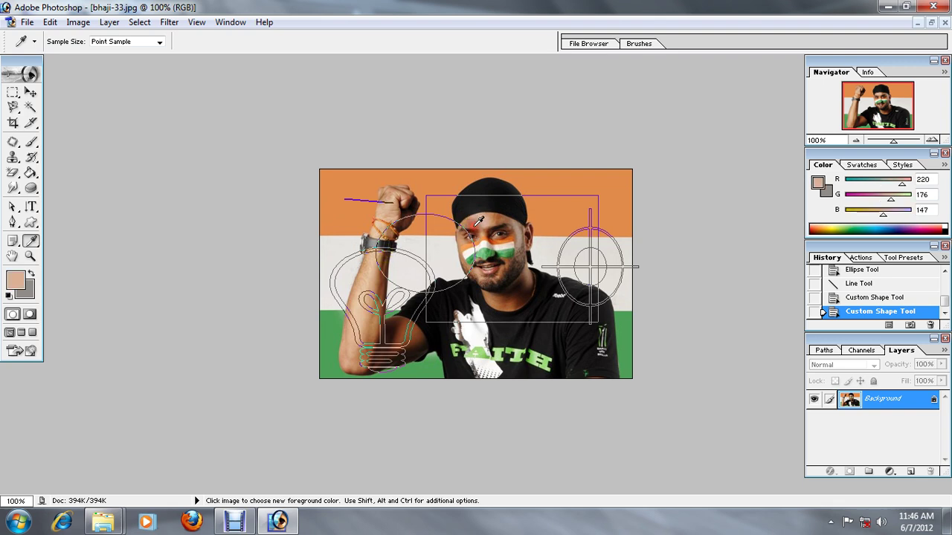
left_click(498, 252)
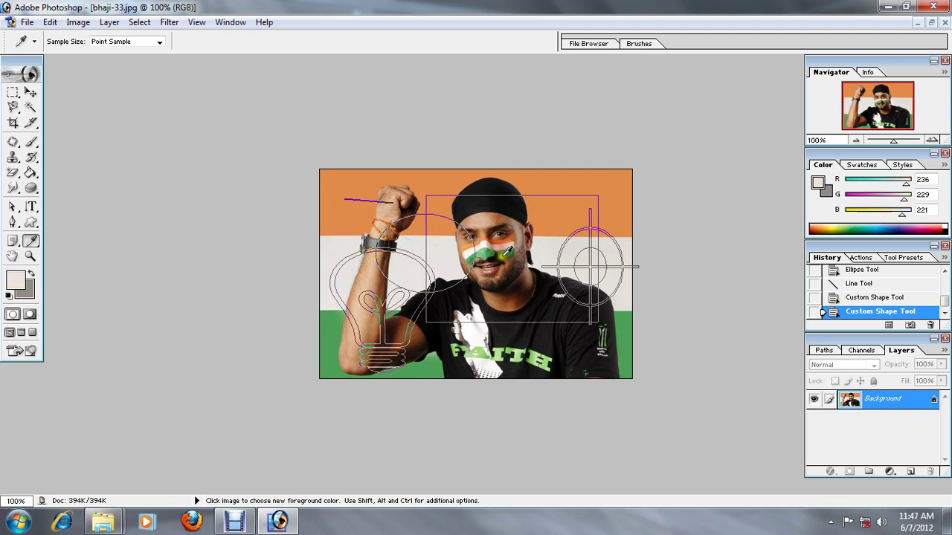
left_click(505, 254)
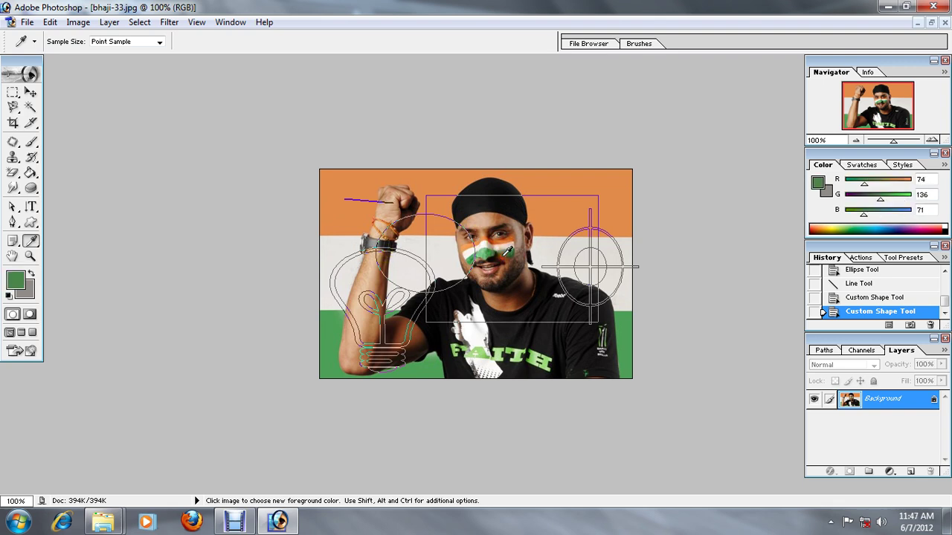
left_click(495, 218)
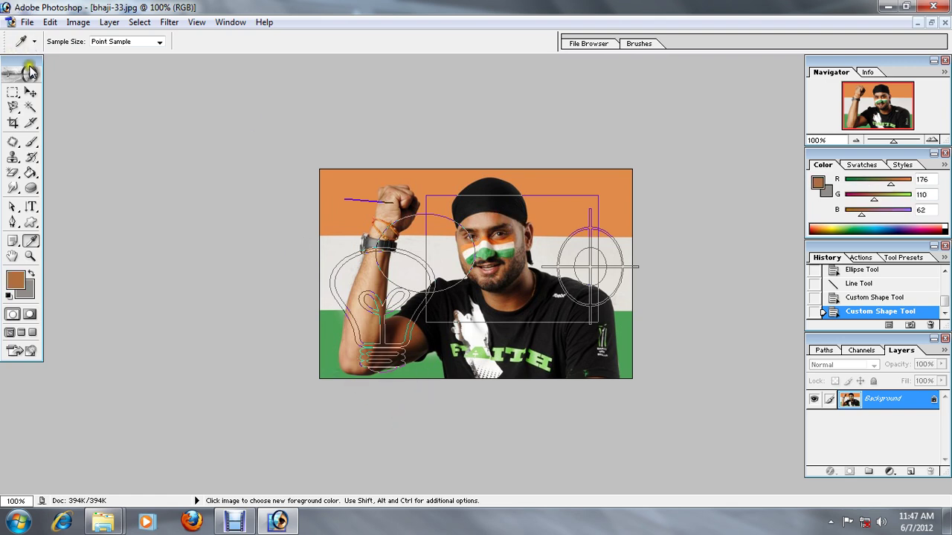
left_click(13, 257)
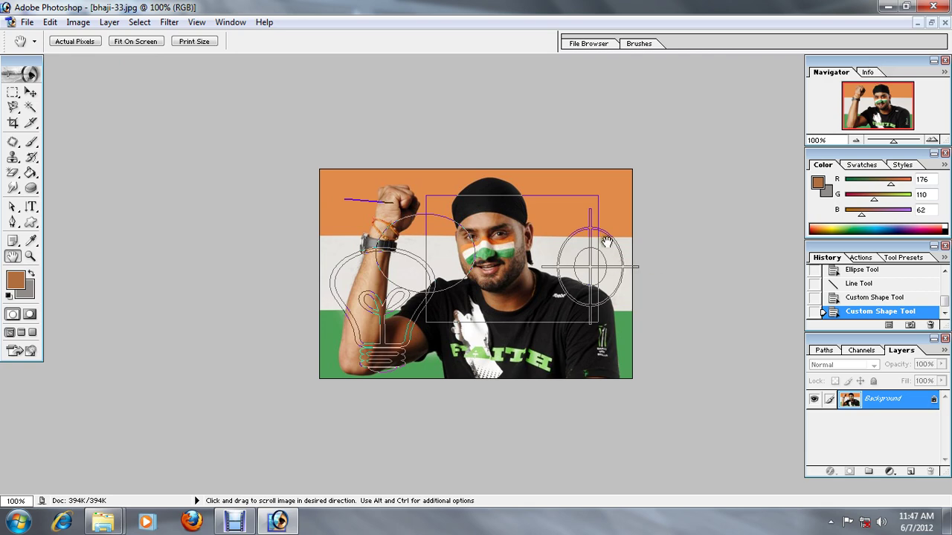
Step: Close bhaji-33.jpg without saving and open bhaji-3.jpg filling the workspace
left_click(947, 23)
left_click(461, 206)
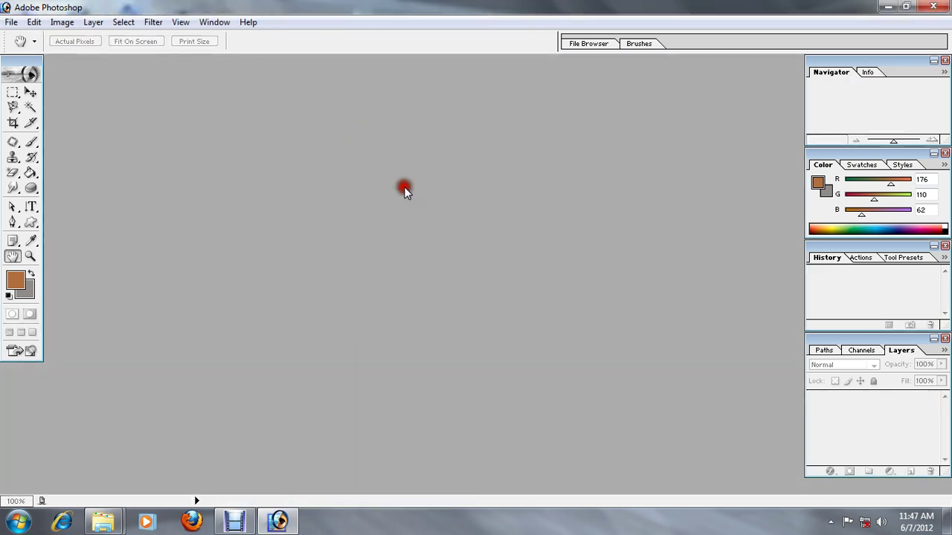
double_click(404, 186)
left_click(474, 147)
double_click(474, 147)
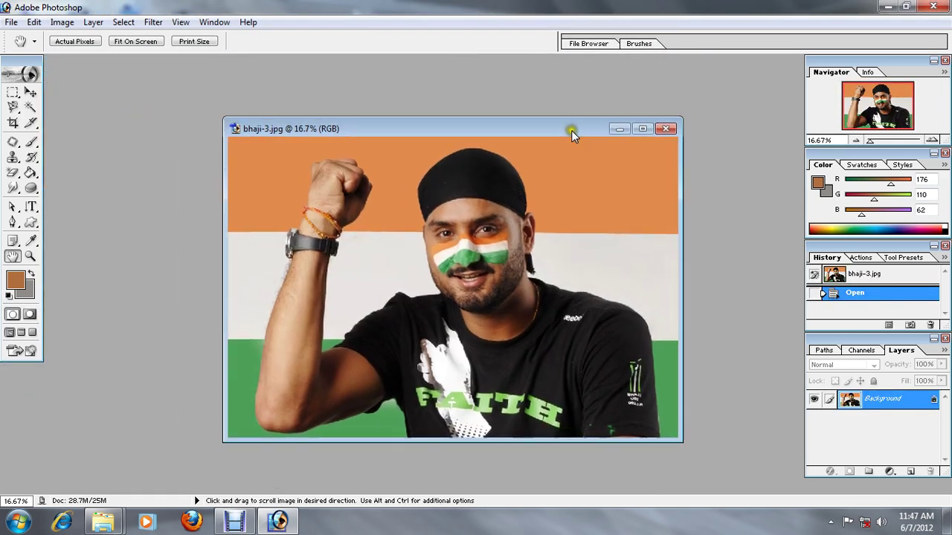
left_click_drag(352, 70, 599, 130)
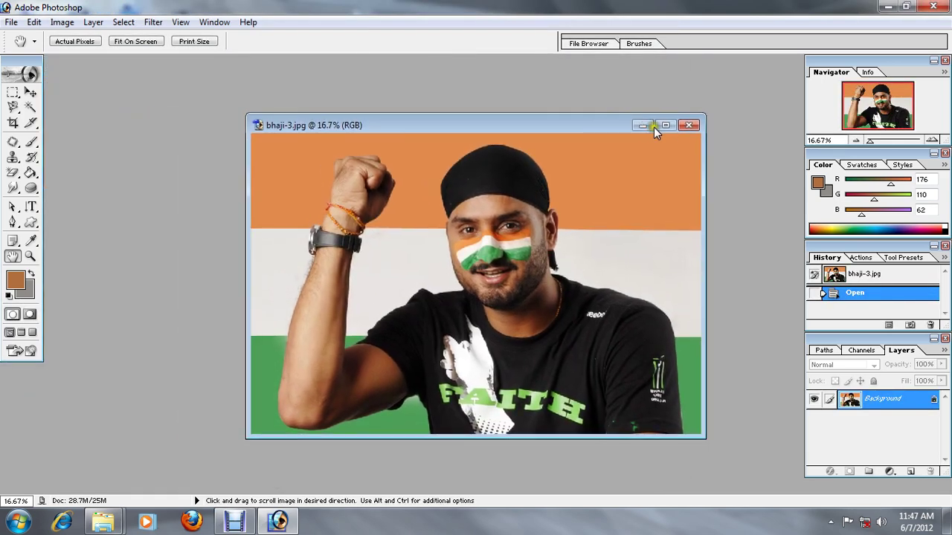
left_click(653, 127)
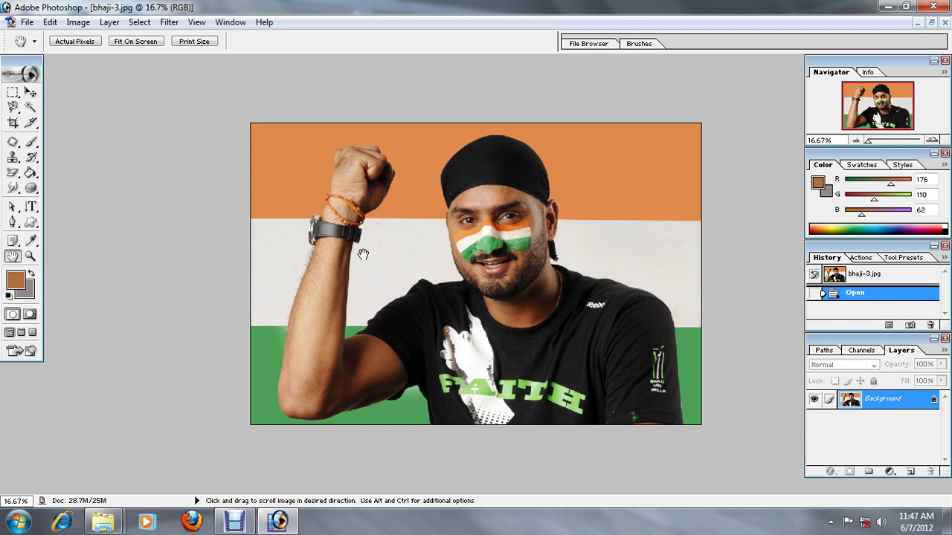
Step: Zoom to 50% and pan across the turban, painted face and T-shirt
key("ctrl+plus")
key("ctrl+plus")
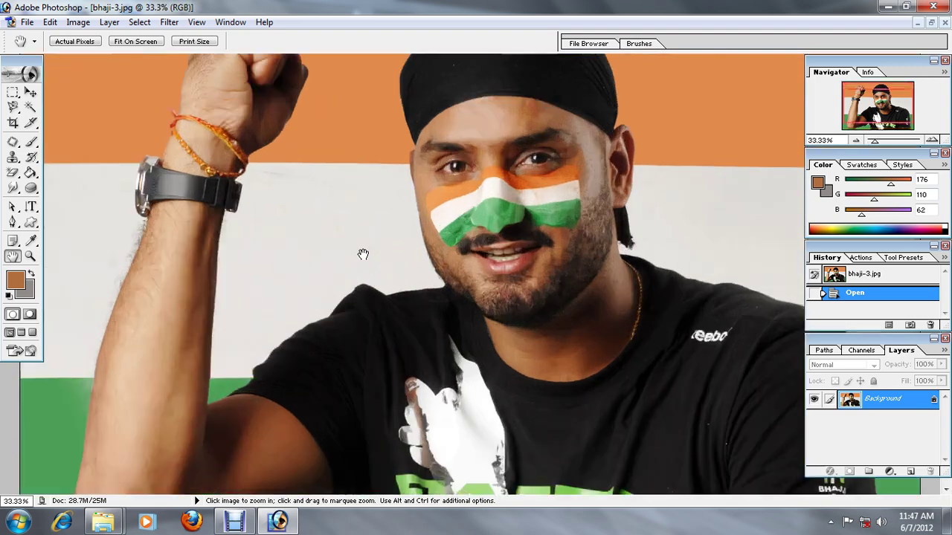
key("ctrl+plus")
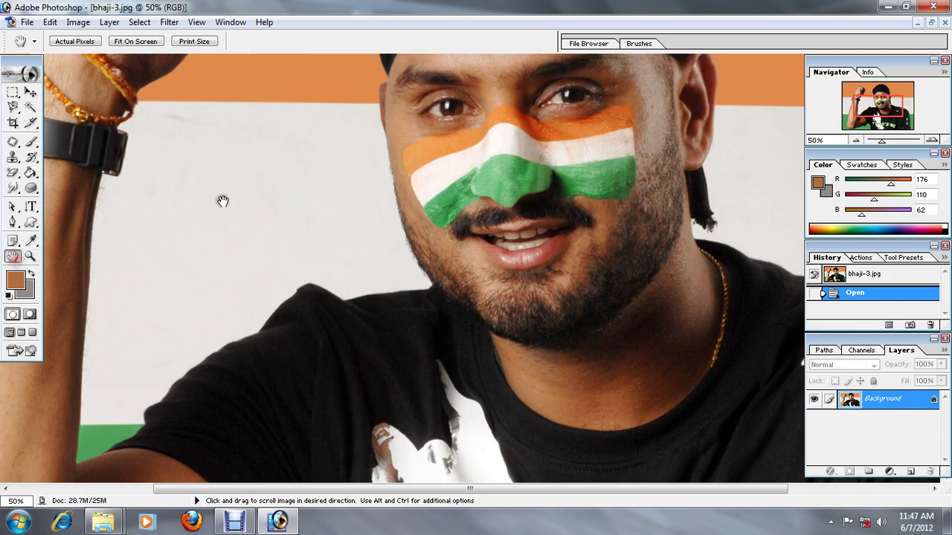
left_click_drag(223, 199, 224, 292)
left_click_drag(265, 165, 261, 325)
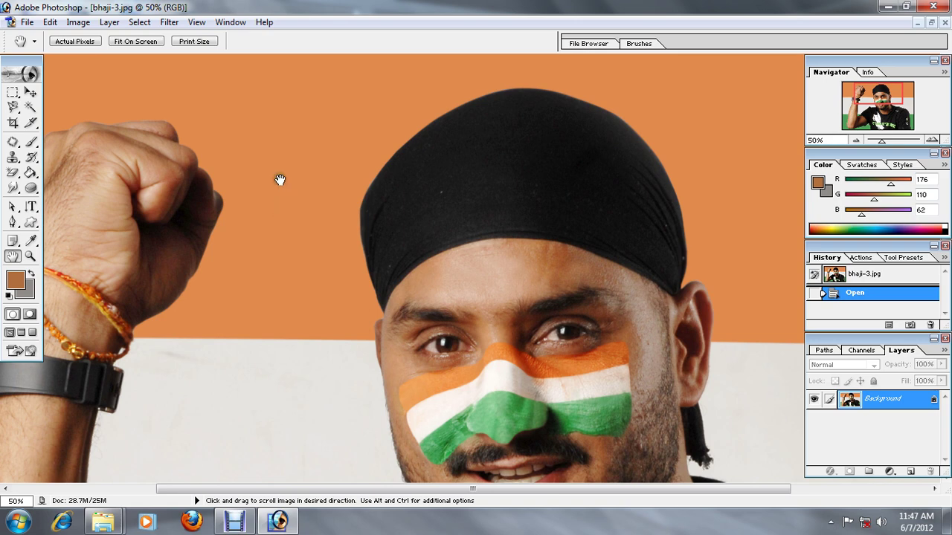
left_click_drag(278, 178, 276, 324)
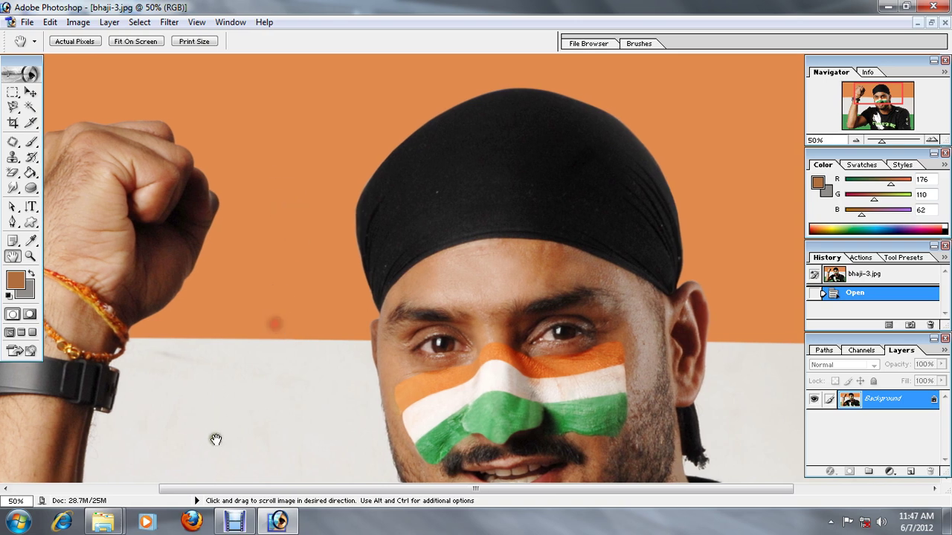
mouse_move(212, 482)
left_mouse_down()
mouse_move(247, 421)
mouse_move(240, 376)
mouse_move(268, 282)
mouse_move(267, 215)
left_mouse_up()
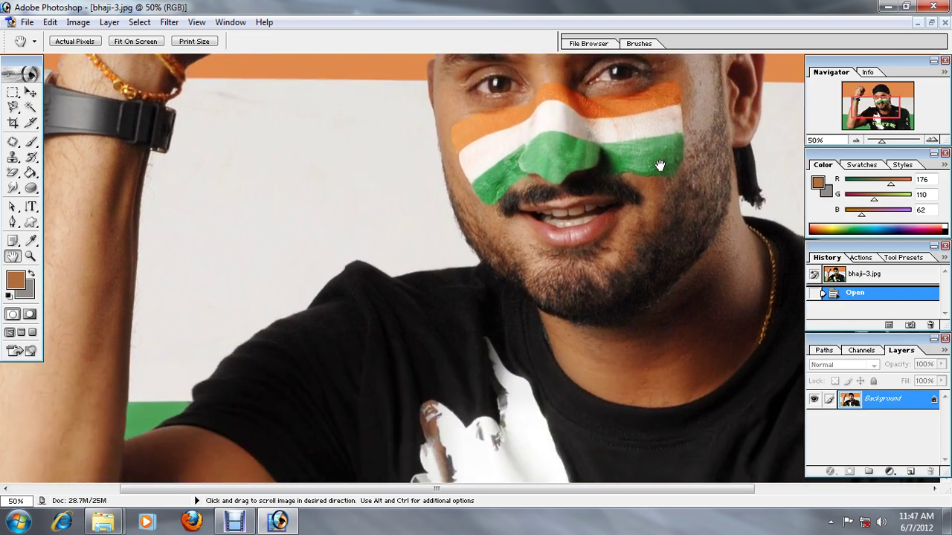
left_click_drag(747, 170, 566, 179)
mouse_move(57, 140)
left_mouse_down()
mouse_move(240, 181)
mouse_move(307, 180)
left_mouse_up()
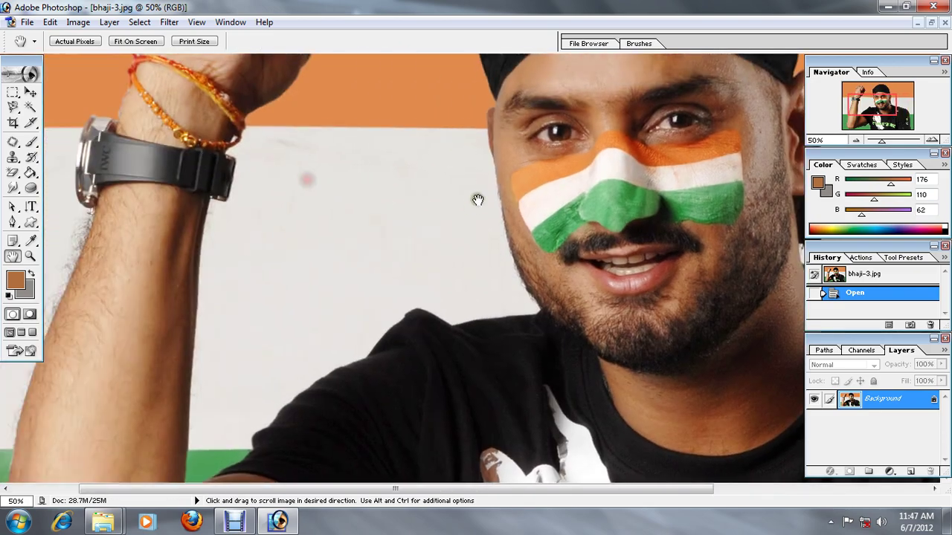
left_click_drag(559, 202, 500, 239)
left_click_drag(273, 330, 224, 178)
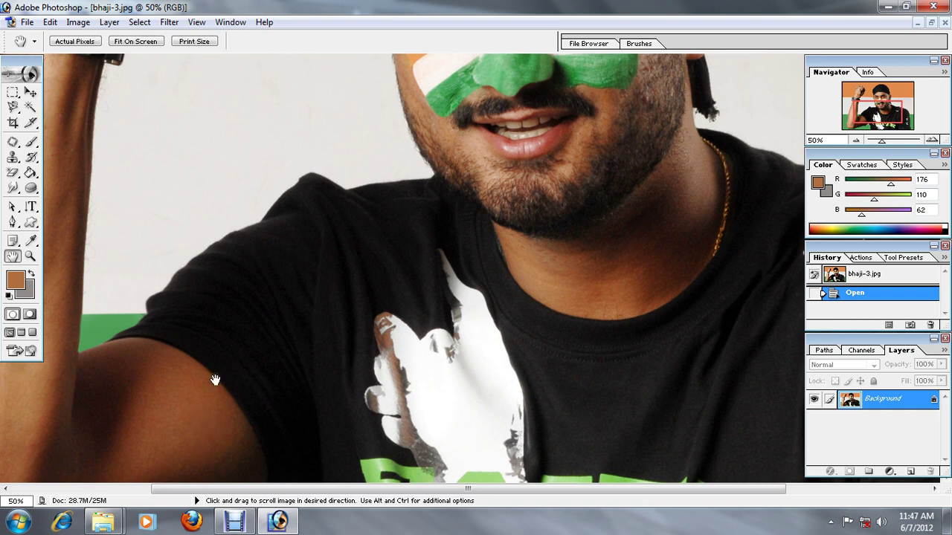
scroll(186, 368, "down", 1)
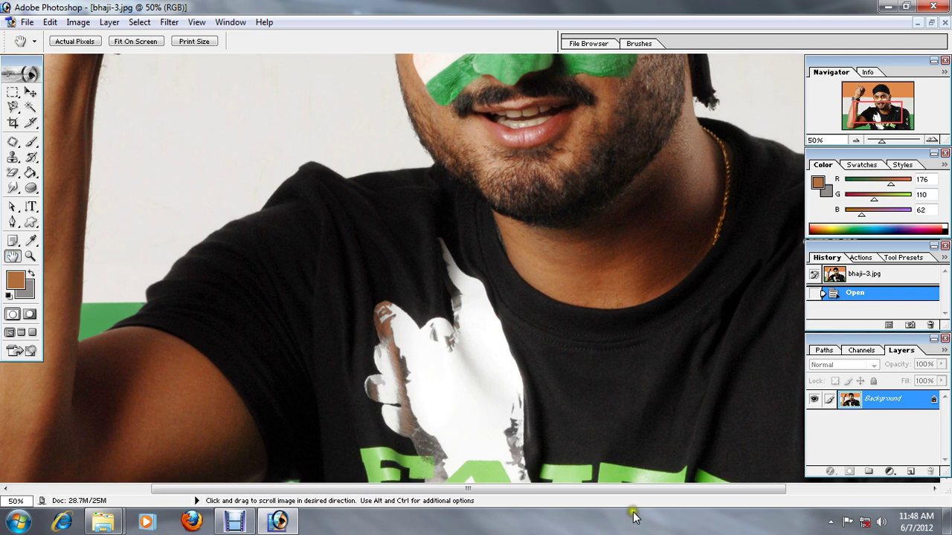
left_click(830, 522)
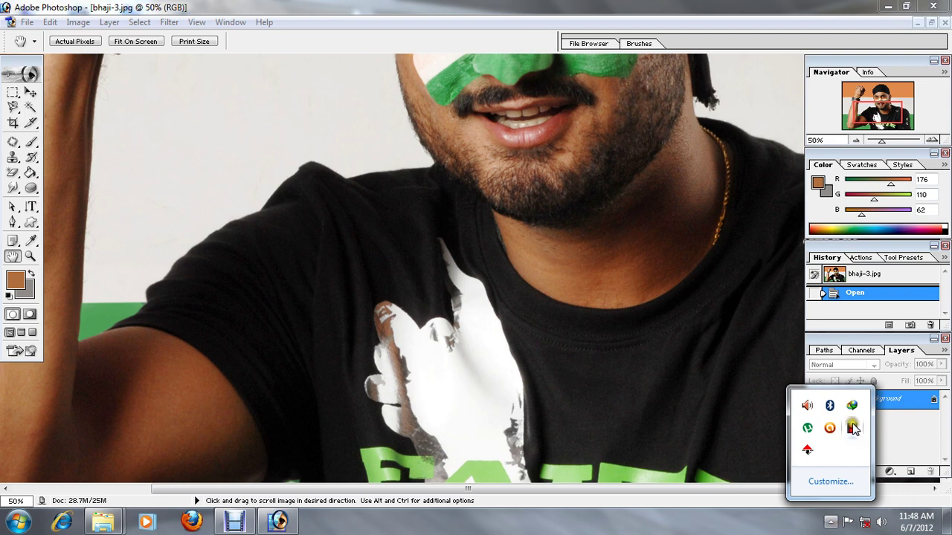
right_click(858, 449)
left_click(853, 376)
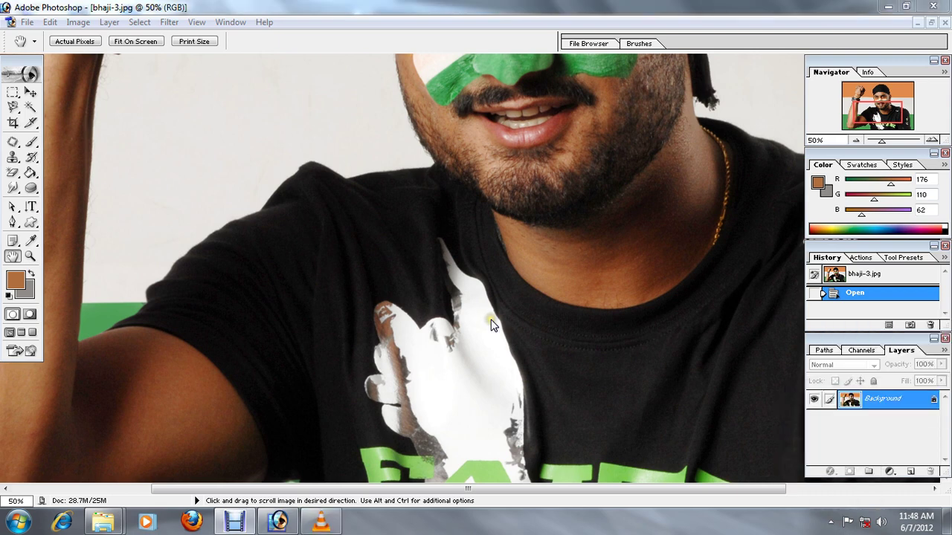
left_click(10, 257)
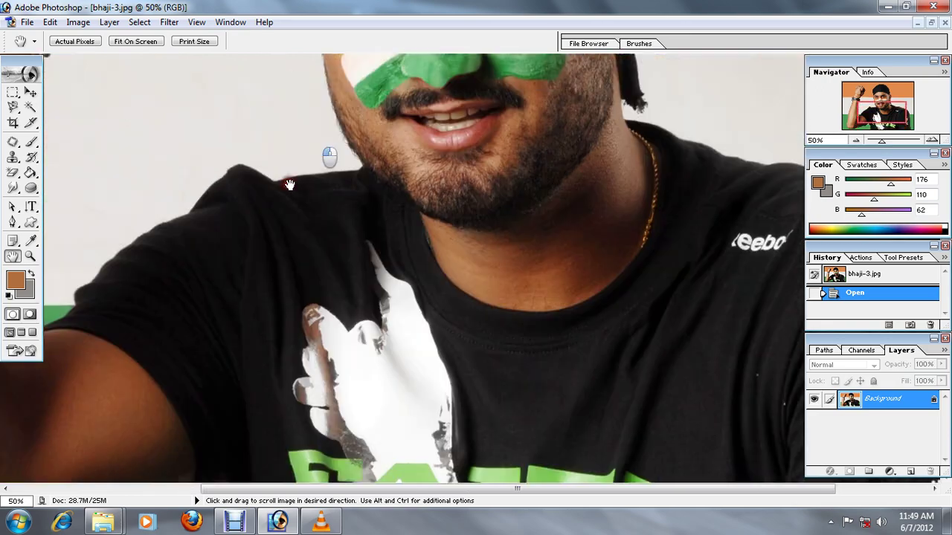
left_click_drag(378, 250, 323, 179)
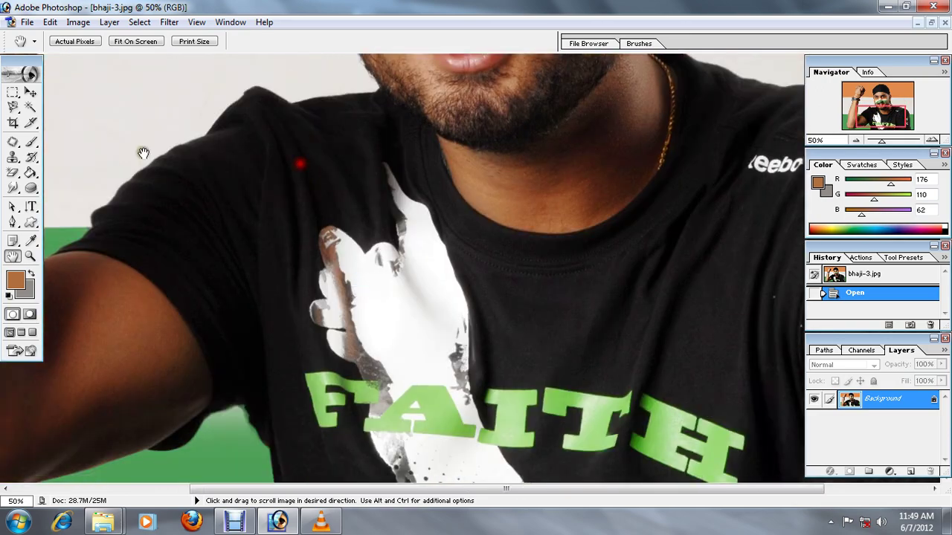
left_click(29, 92)
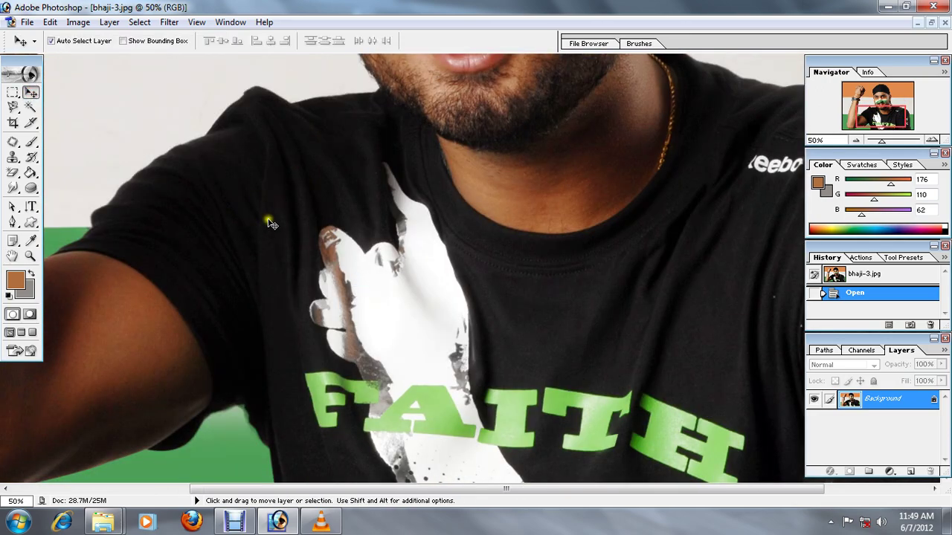
left_click(316, 236)
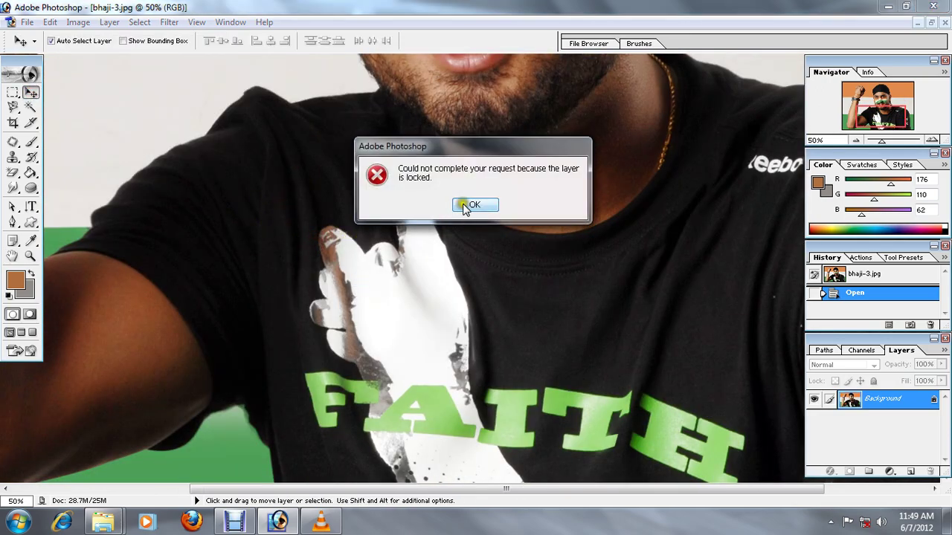
left_click(469, 206)
mouse_move(354, 217)
left_mouse_down()
mouse_move(354, 260)
mouse_move(498, 518)
mouse_move(476, 329)
left_mouse_up()
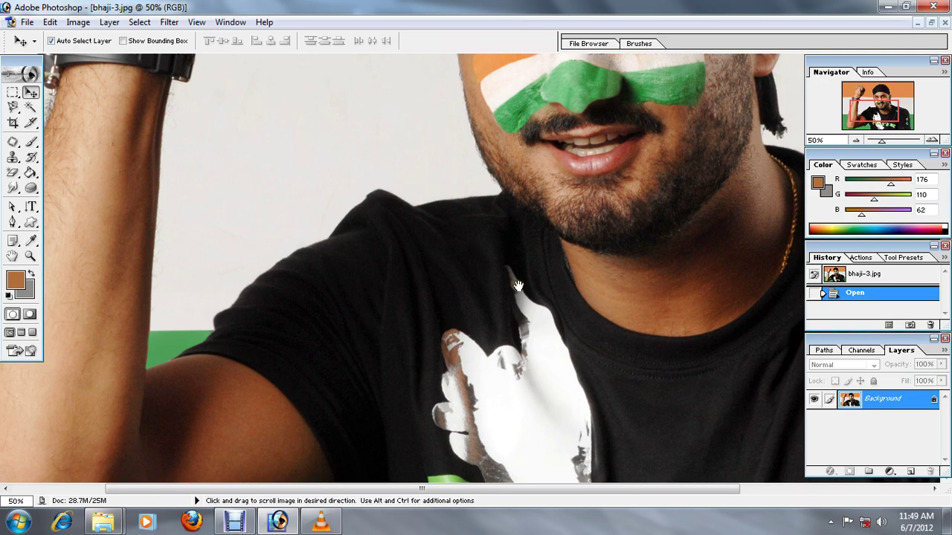
mouse_move(479, 331)
left_mouse_down()
mouse_move(596, 378)
mouse_move(359, 222)
left_mouse_up()
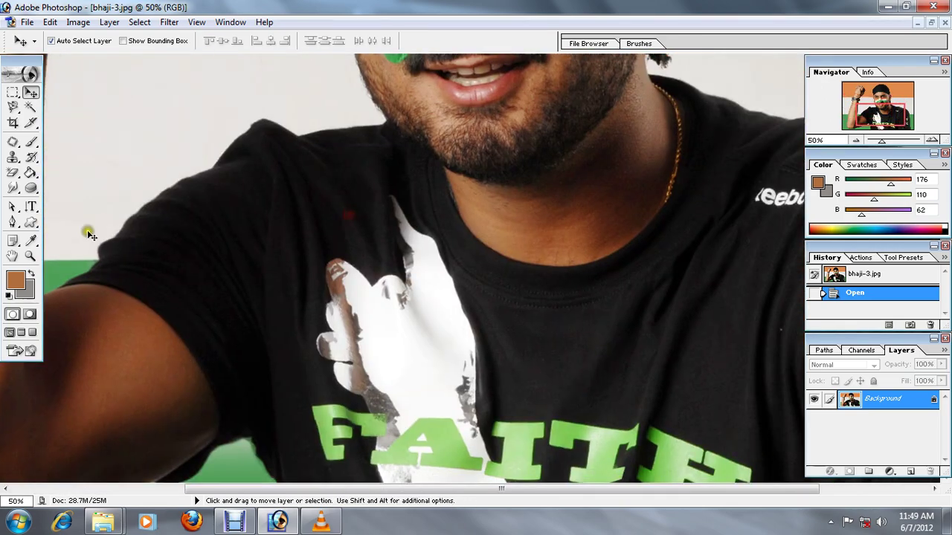
Step: Zoom into the shirt shoulder up to 1600% so individual pixels show
left_click(29, 256)
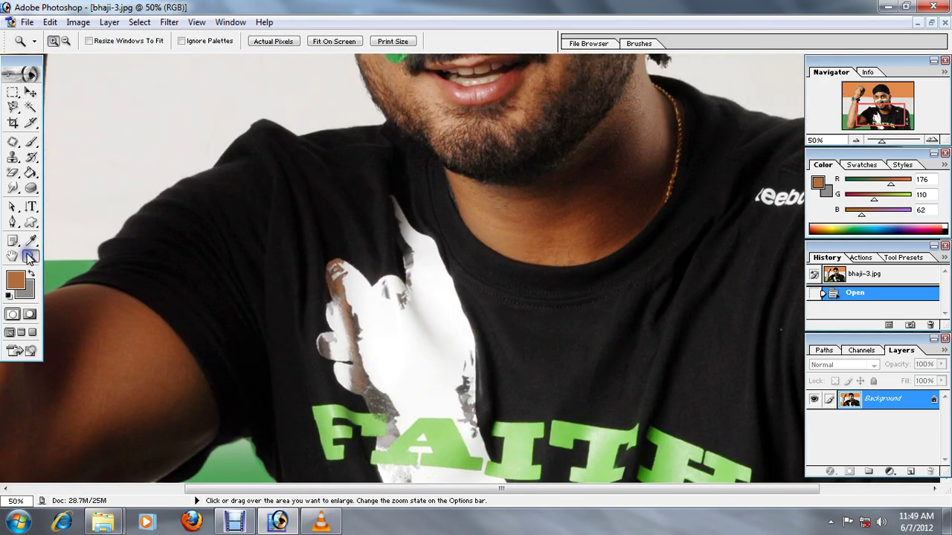
left_click(228, 225)
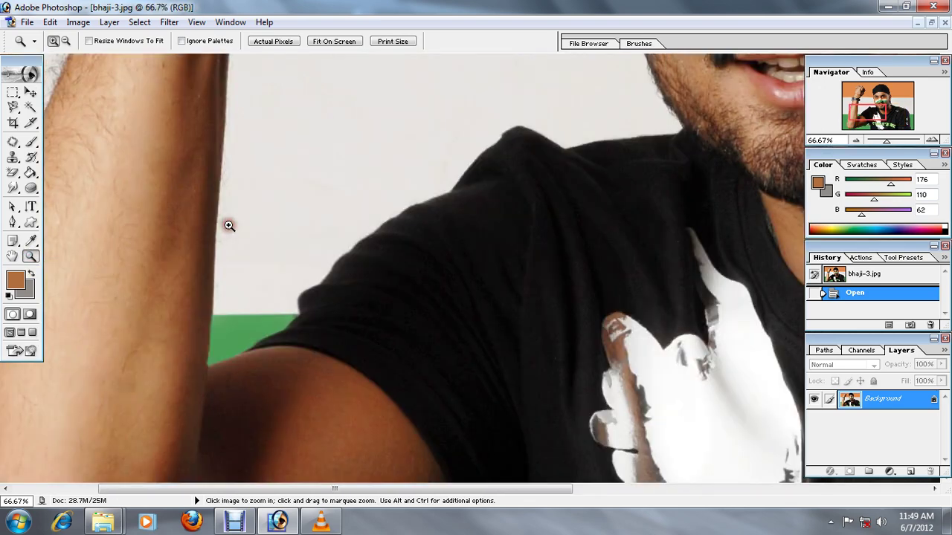
left_click_drag(525, 261, 379, 214)
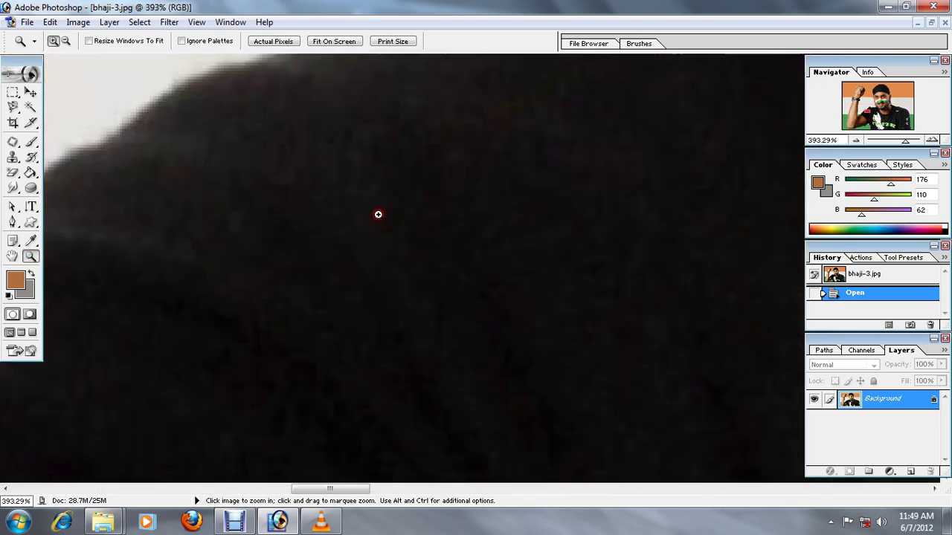
left_click_drag(529, 196, 597, 253)
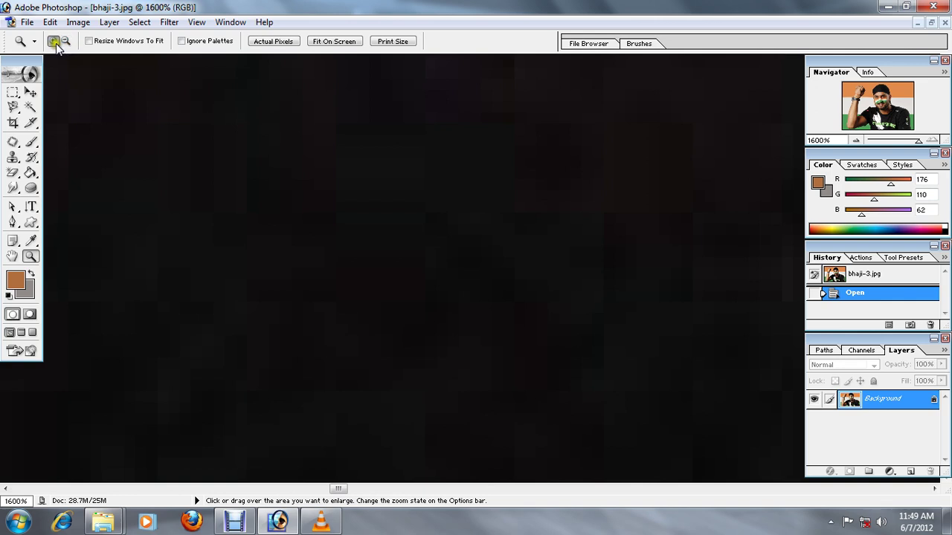
Step: Switch to Zoom Out and step the view down from 1600% to 100%
left_click(65, 42)
left_click(59, 42)
left_click(65, 43)
left_click(156, 271)
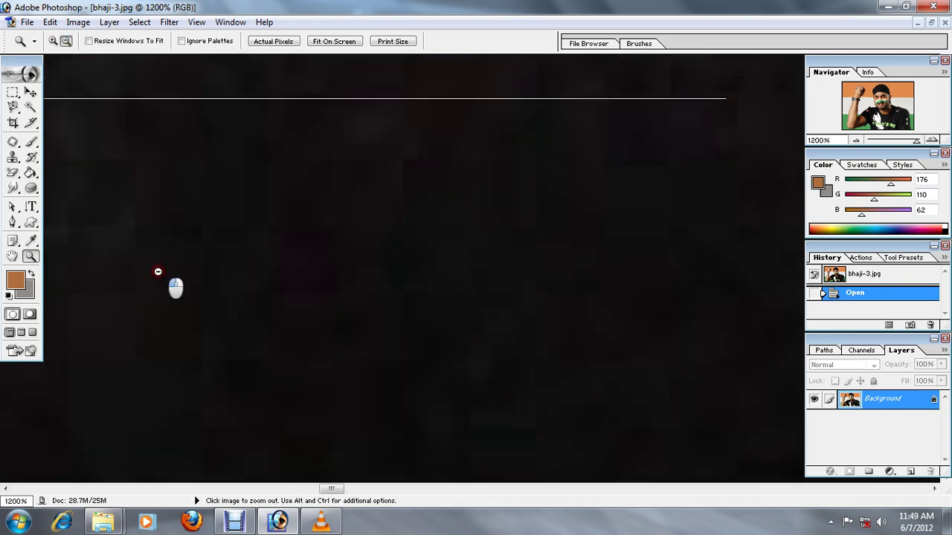
left_click(175, 292)
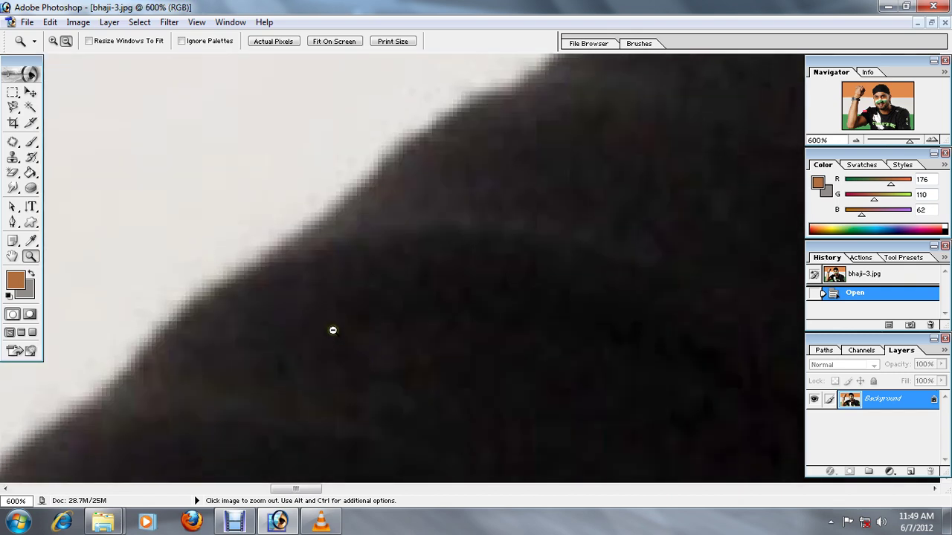
left_click(287, 236)
left_click(335, 223)
left_click(468, 321)
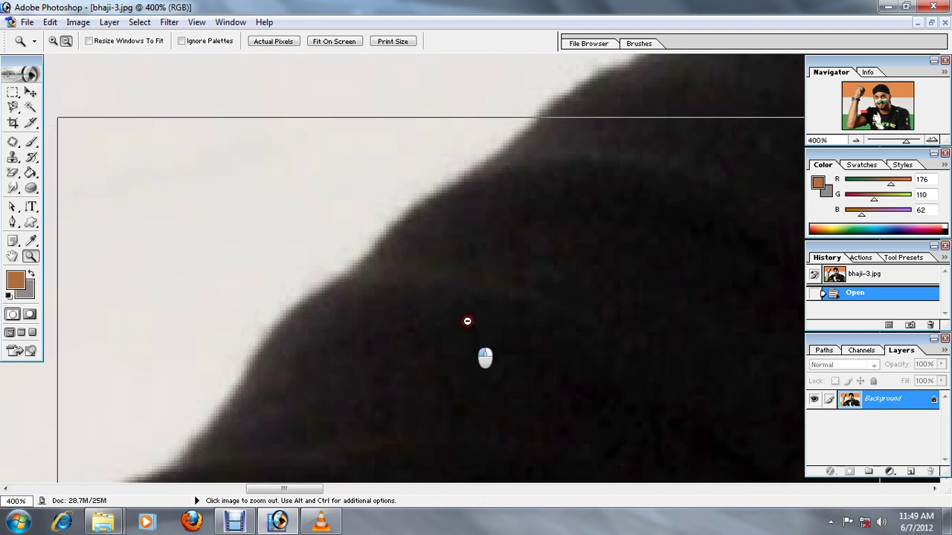
left_click(443, 237)
left_click(404, 221)
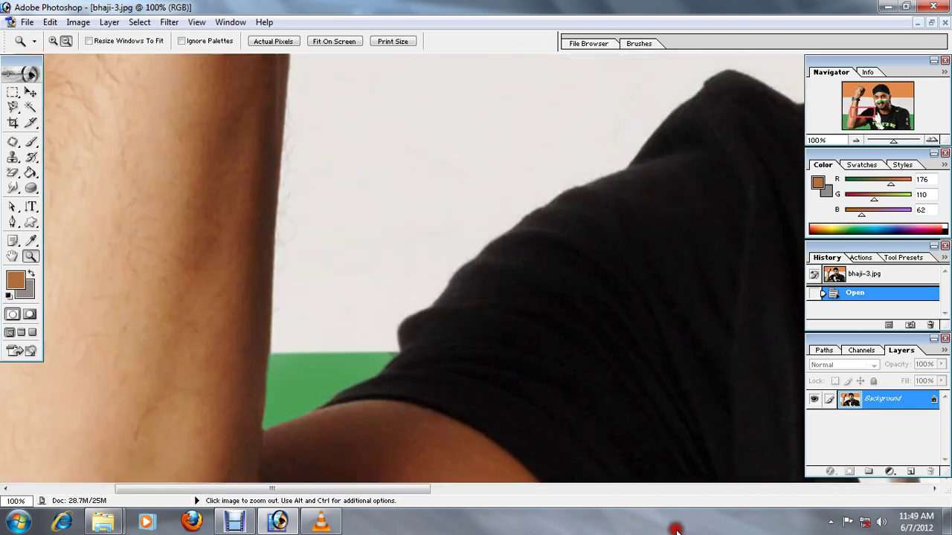
Step: Continue zooming out past 33.3% to 25% until the whole photo fits
left_click(551, 473)
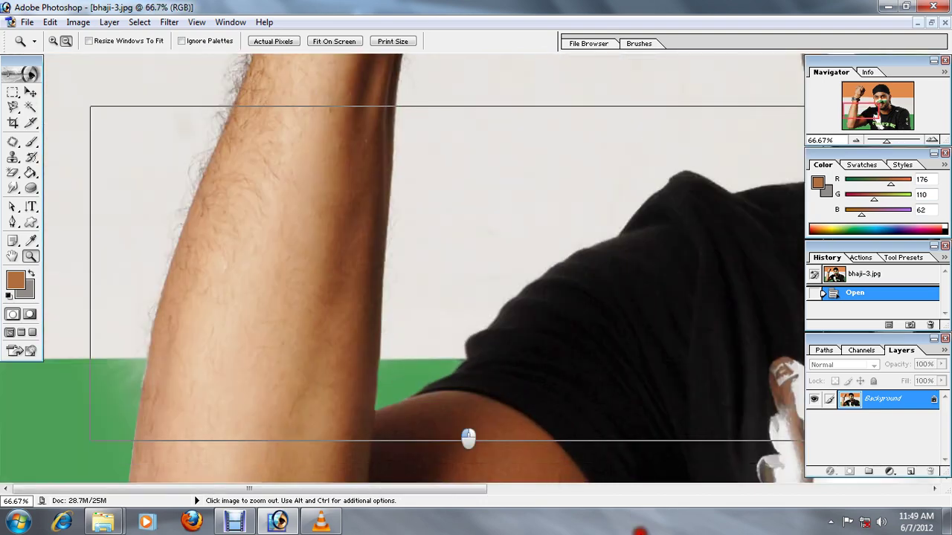
left_click(412, 355)
left_click(521, 421)
left_click(566, 437)
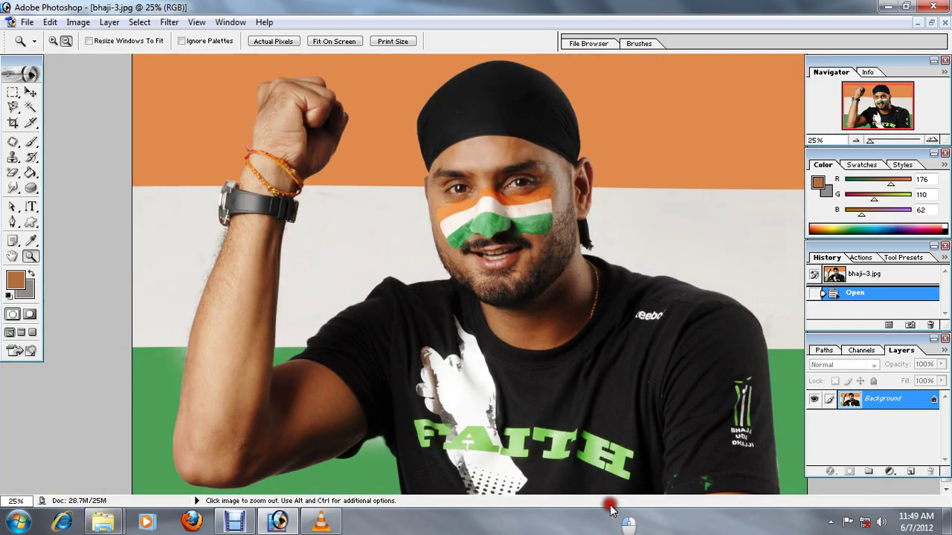
left_click(622, 470)
Step: Alt-click with the Zoom tool to shrink the view to 12.5%
left_click(429, 258)
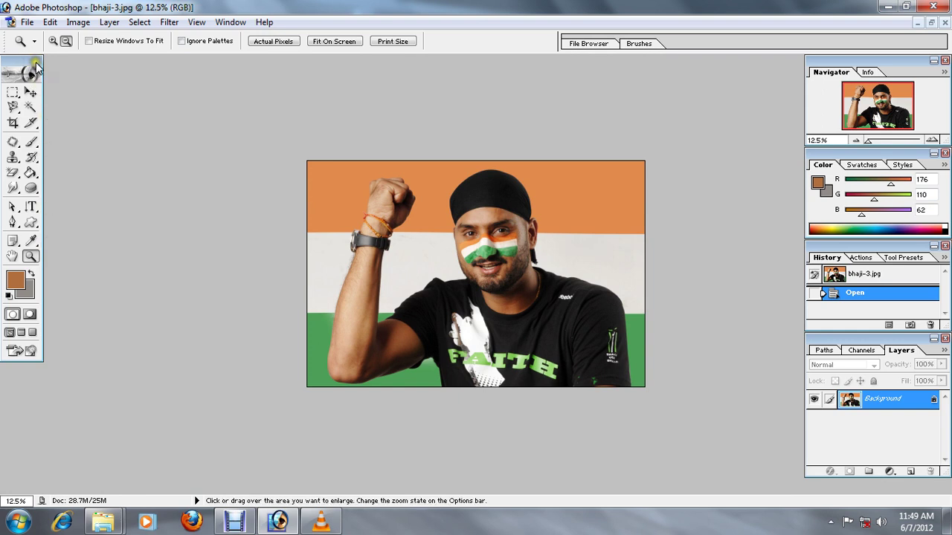
key("alt")
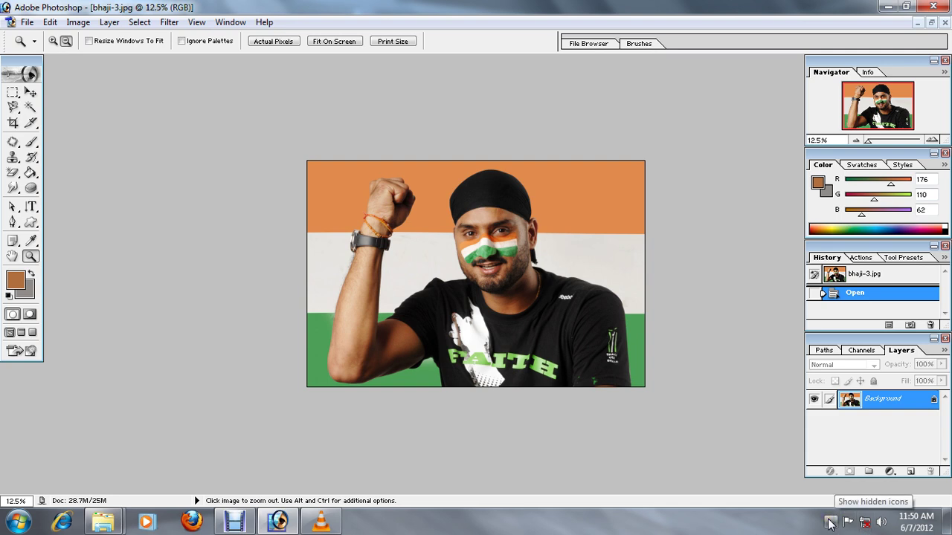
left_click(830, 522)
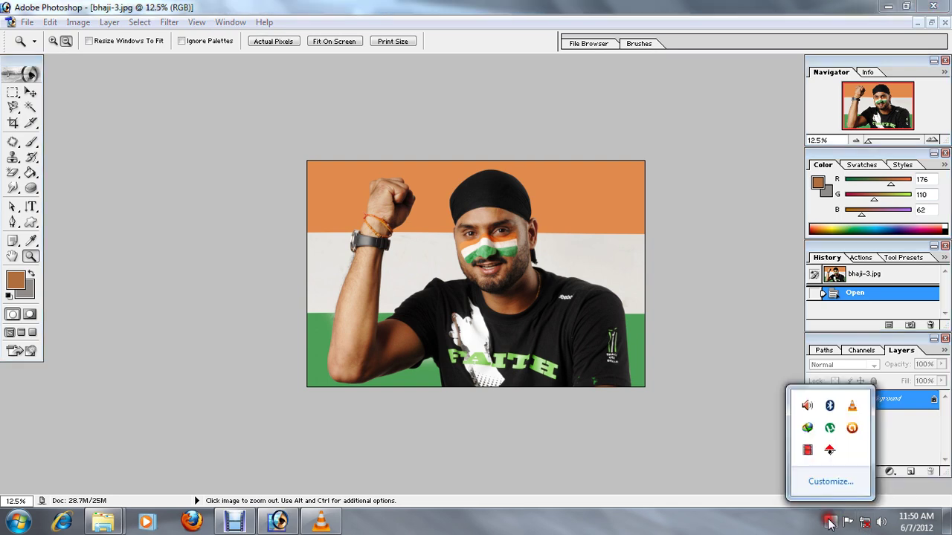
right_click(807, 451)
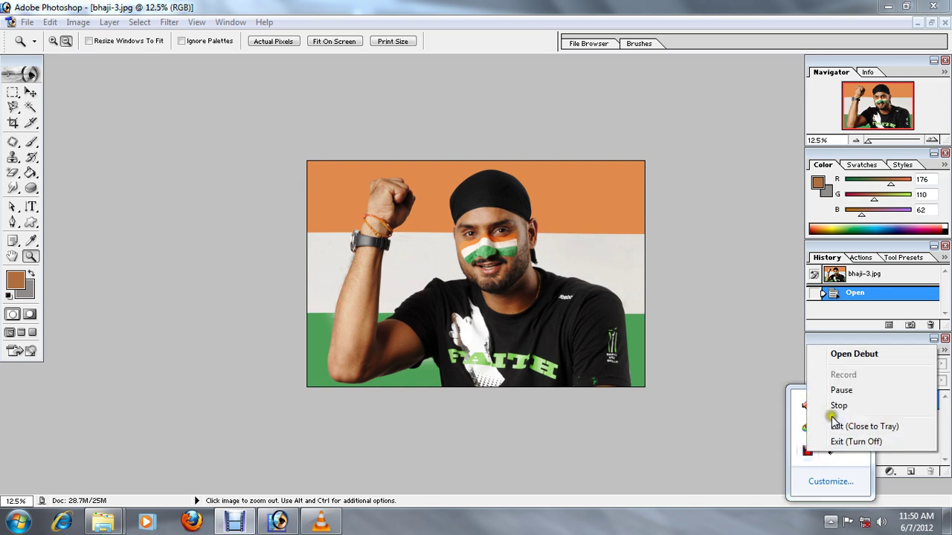